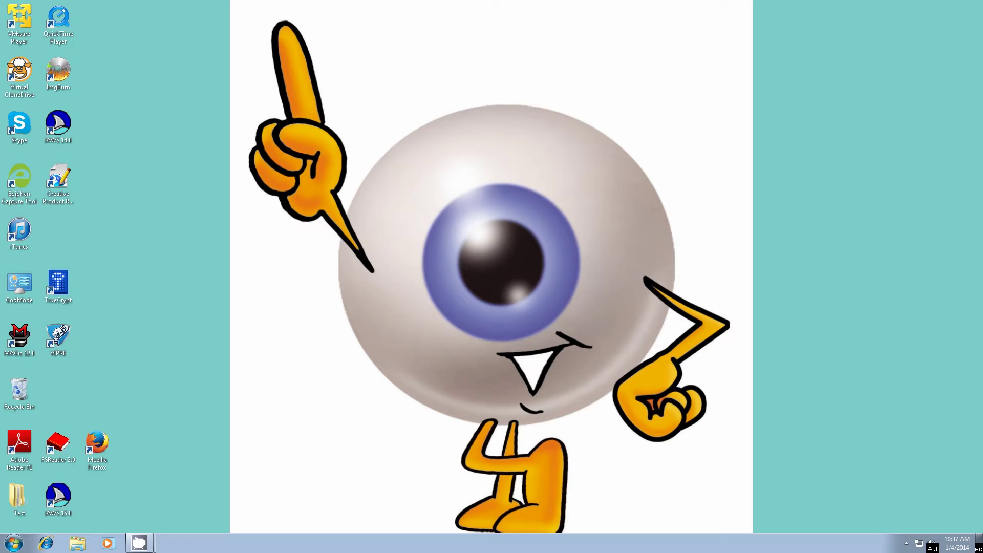
Step: Search the computer for "add or", open Add or remove programs, and maximize its window
key("super")
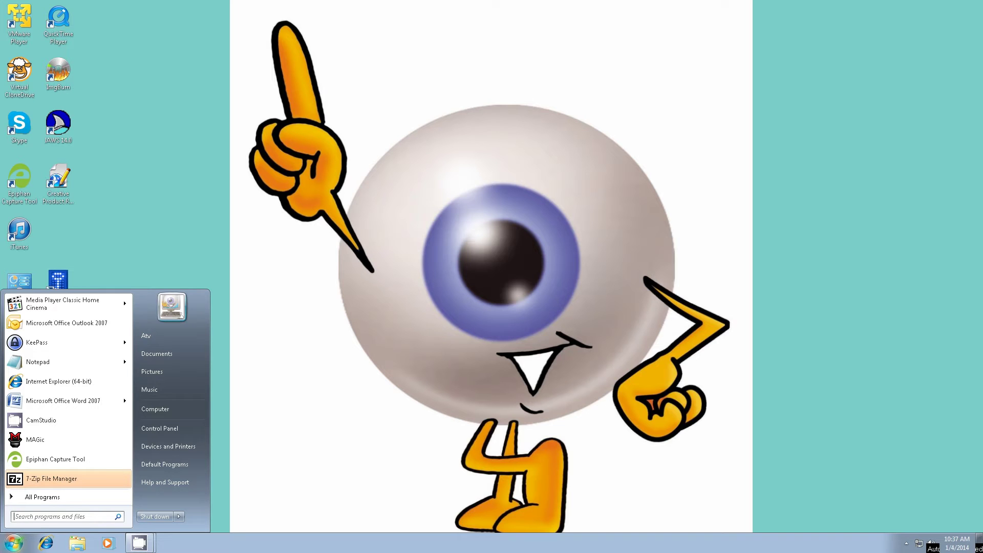
type("add or")
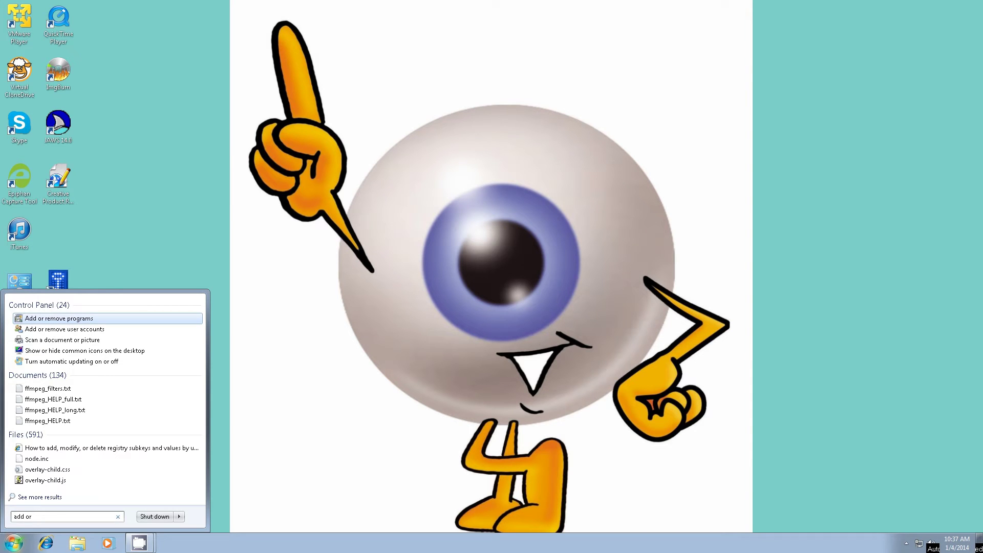
key("Return")
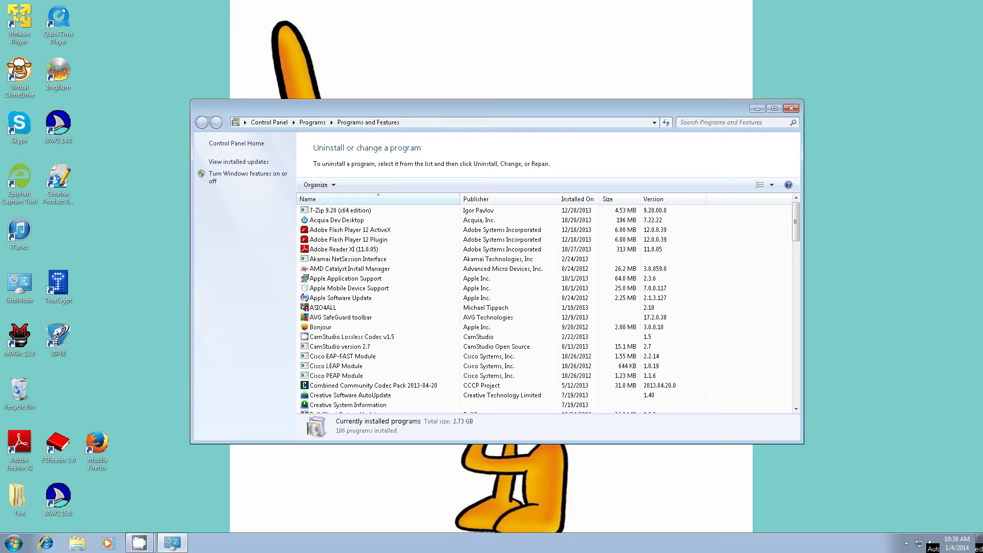
key("alt+space")
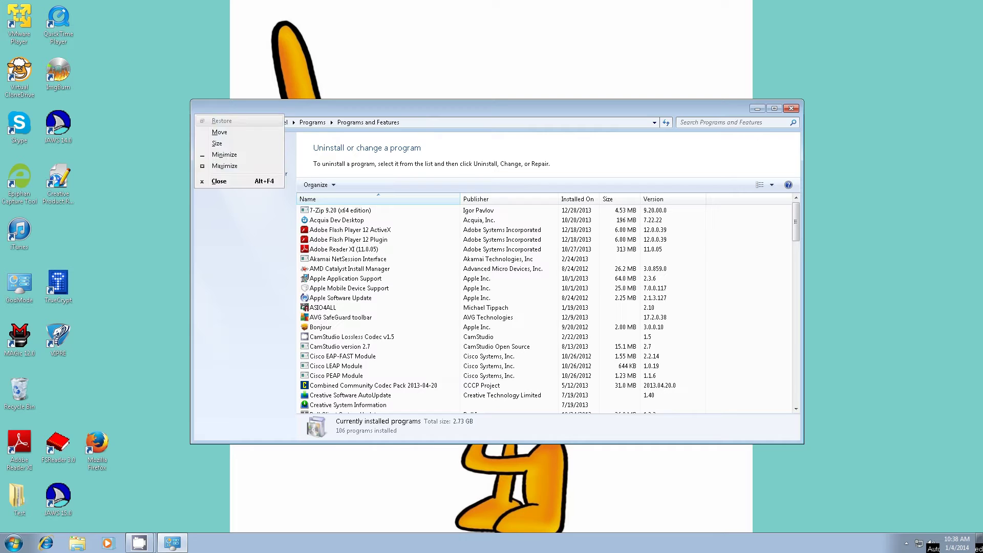
key("Up")
key("Up")
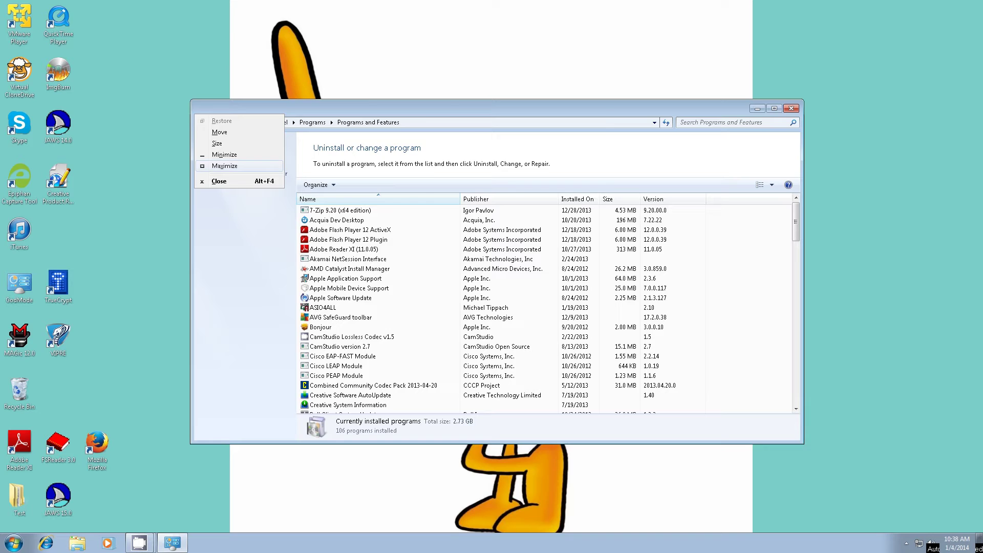
key("Return")
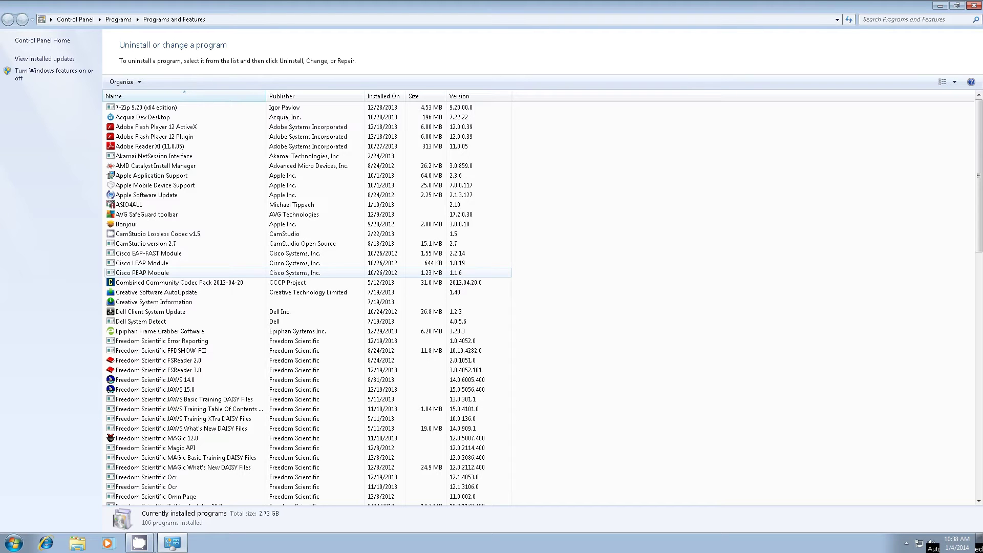
Step: Find Microsoft Office Ultimate 2007 among the installed programs and start changing its installation
key("m")
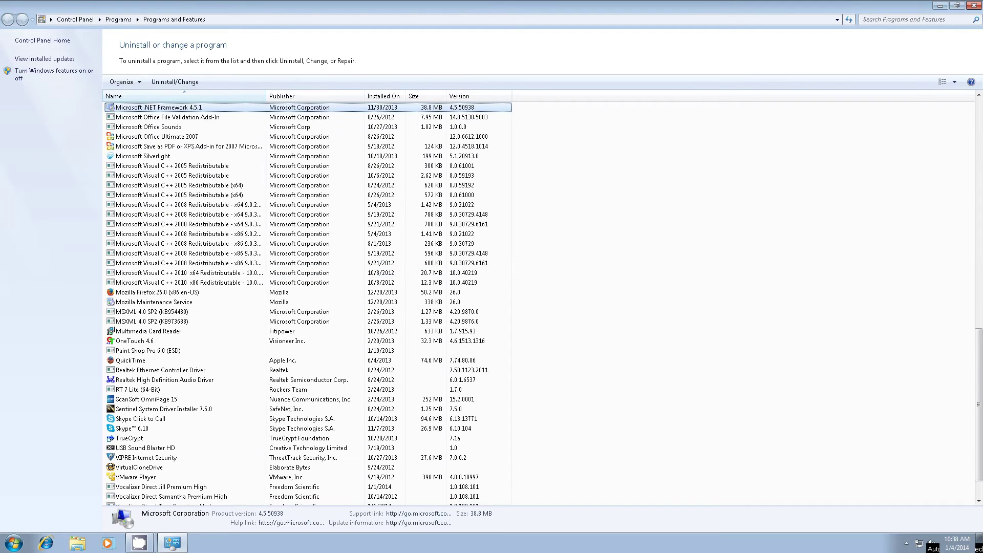
key("m")
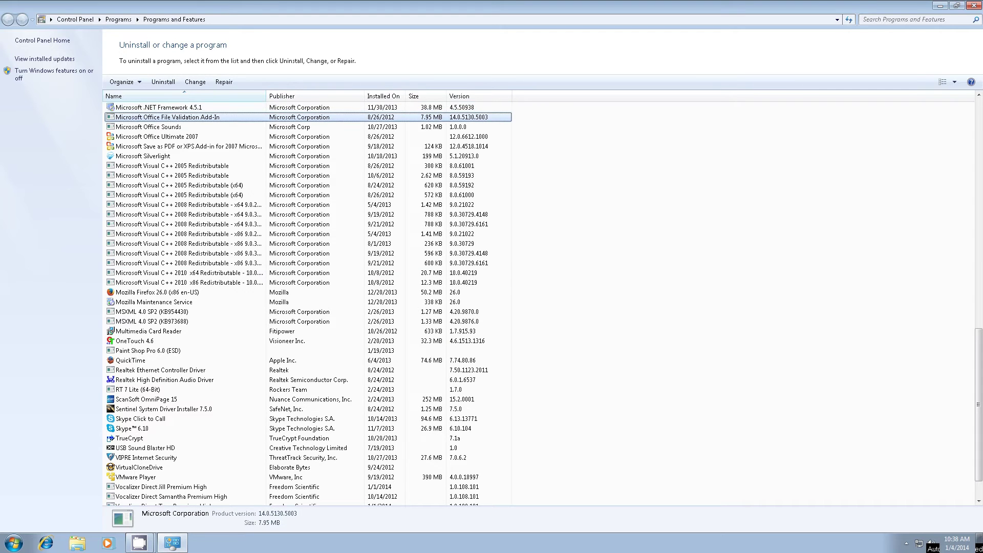
key("m")
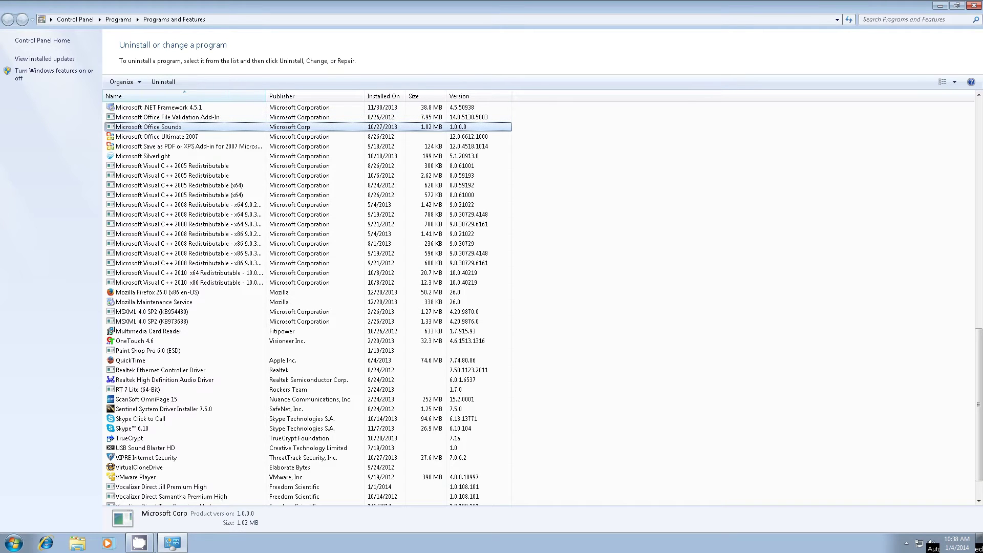
key("m")
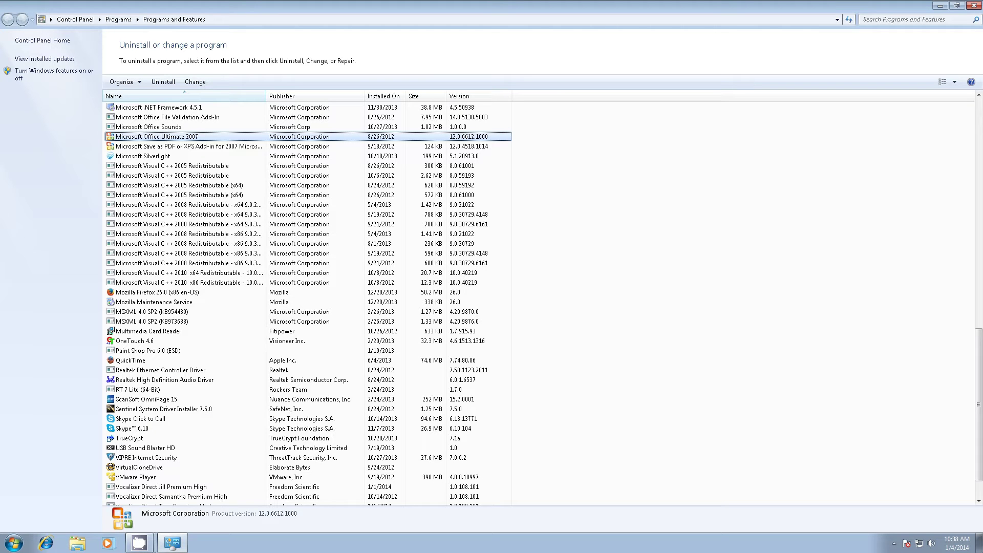
key("shift+F10")
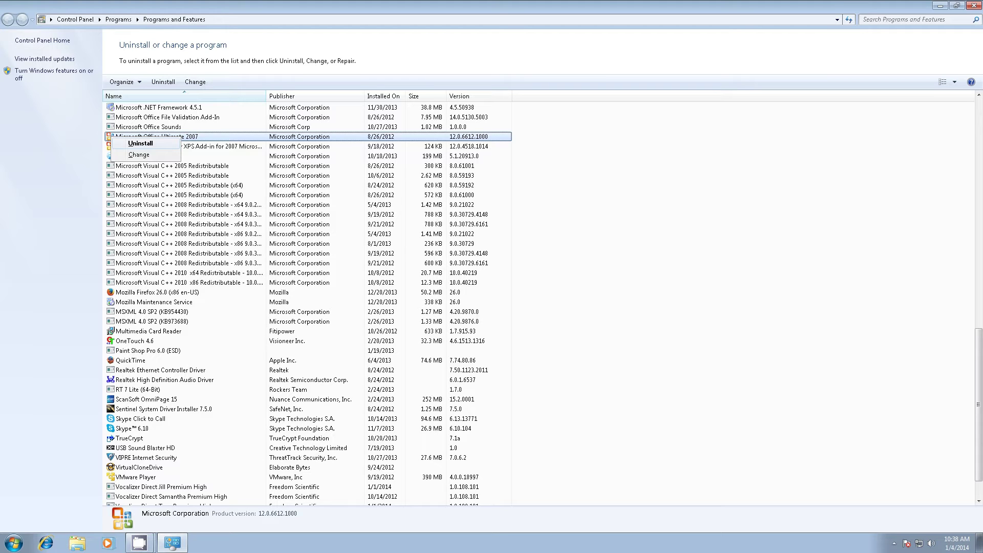
key("Down")
key("Return")
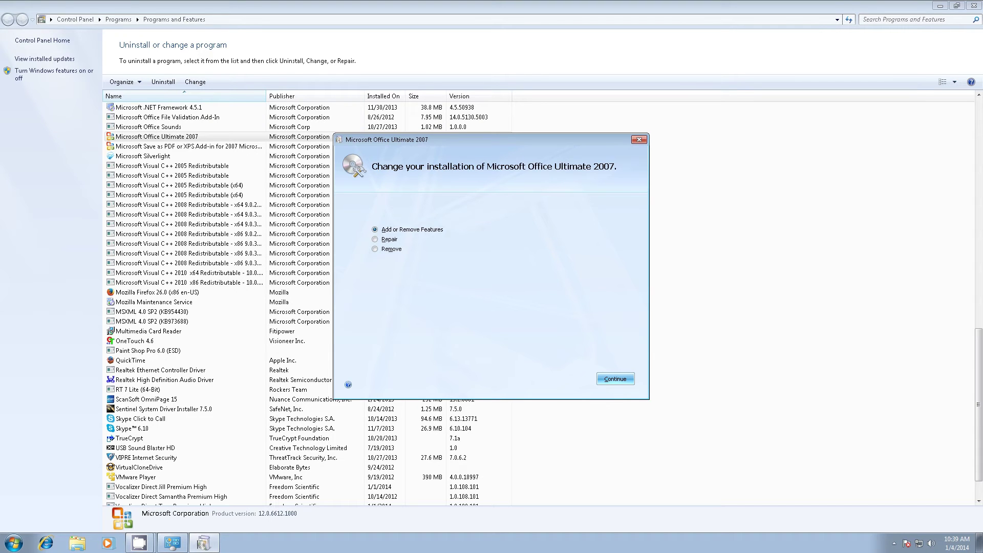
Step: Continue the Office setup with the Add or Remove Features option
key("Tab")
key("Tab")
key("Return")
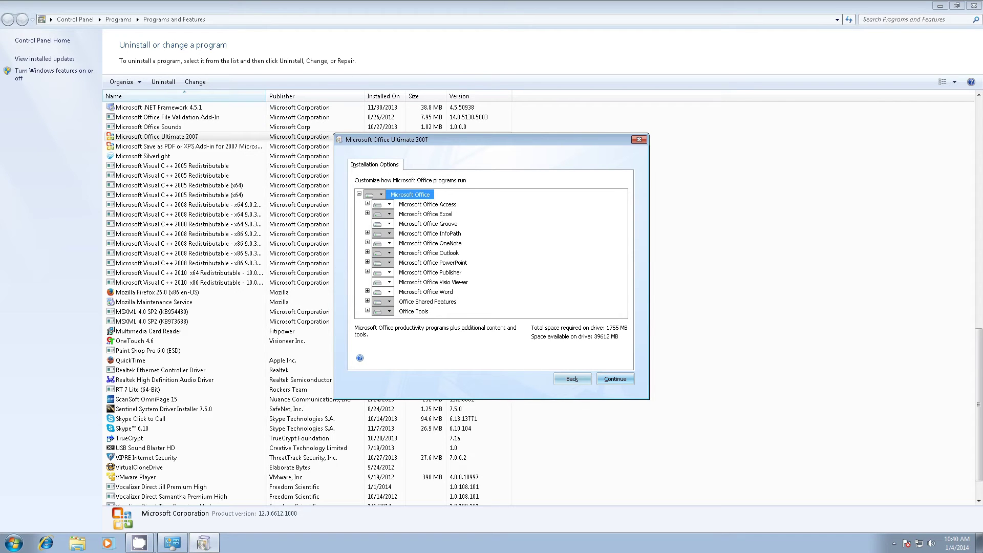
Step: Set the Office Tools feature group to Run all from My Computer
key("End")
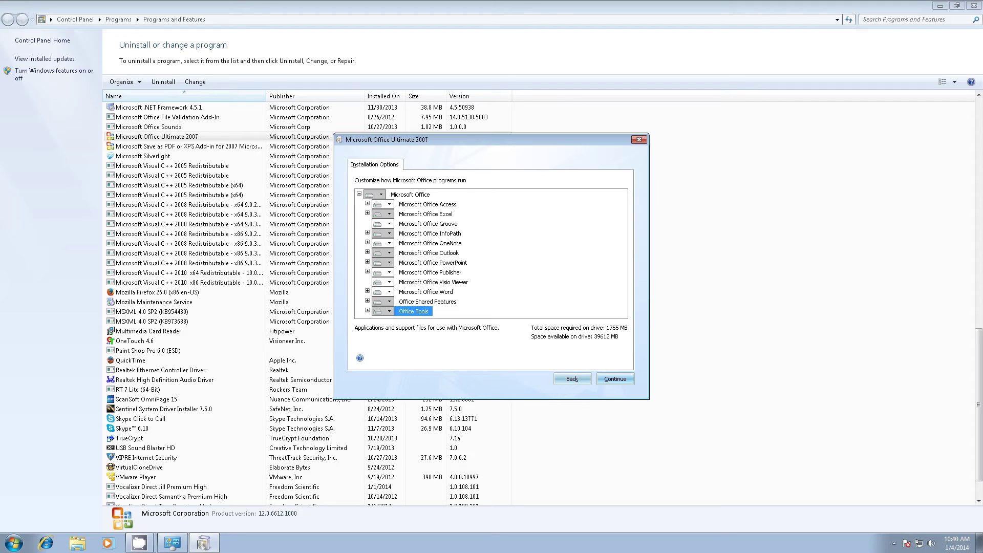
key("space")
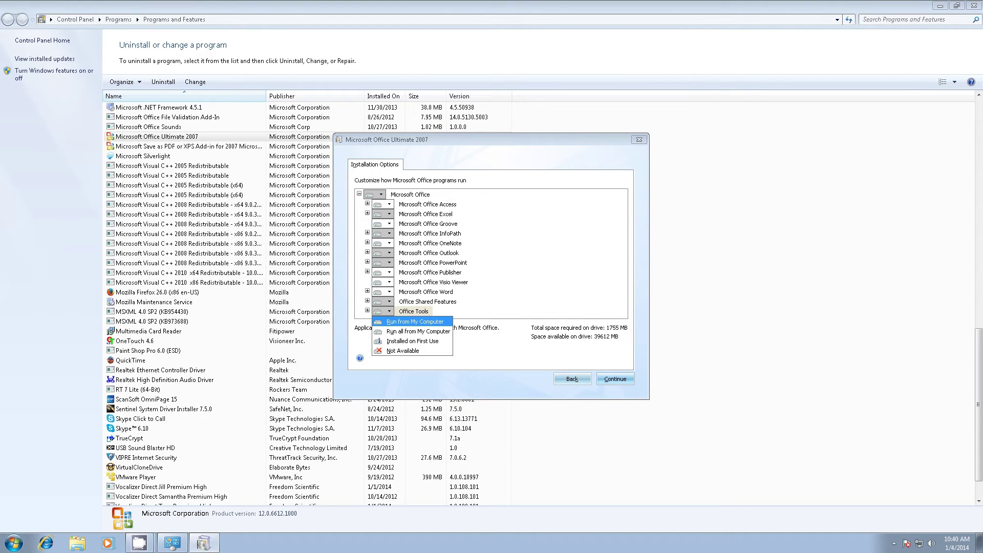
key("Down")
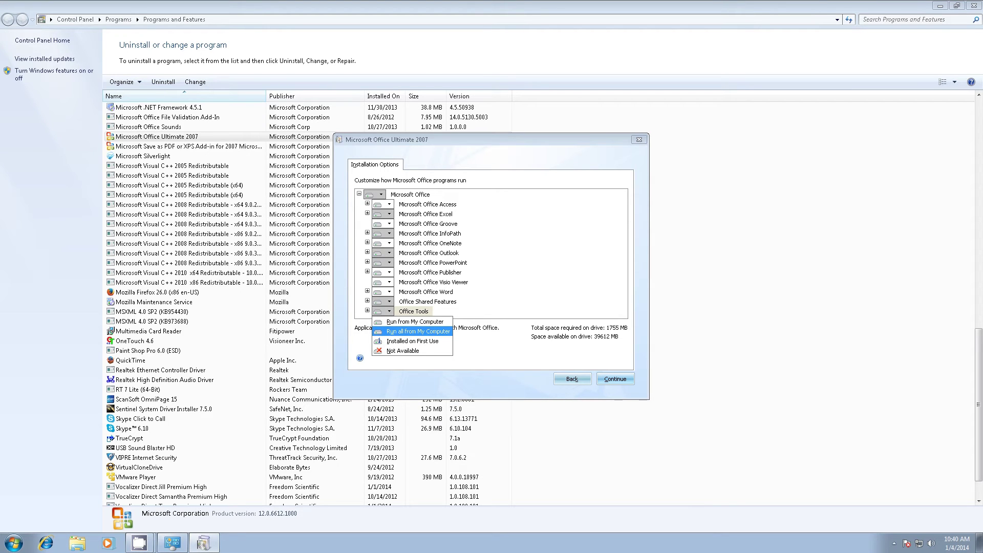
key("Return")
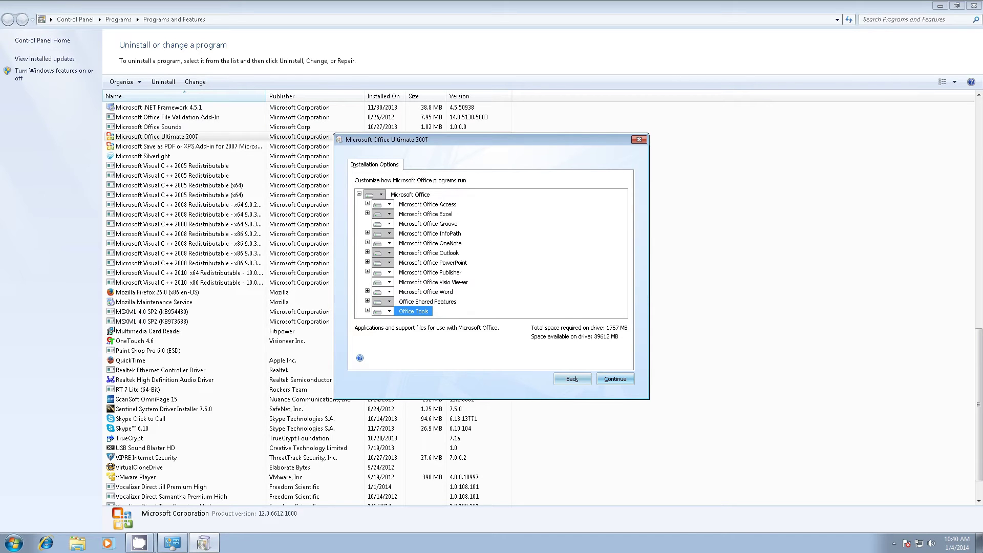
Step: Expand Office Tools and set Microsoft Office Document Imaging to Run all from My Computer
key("Right")
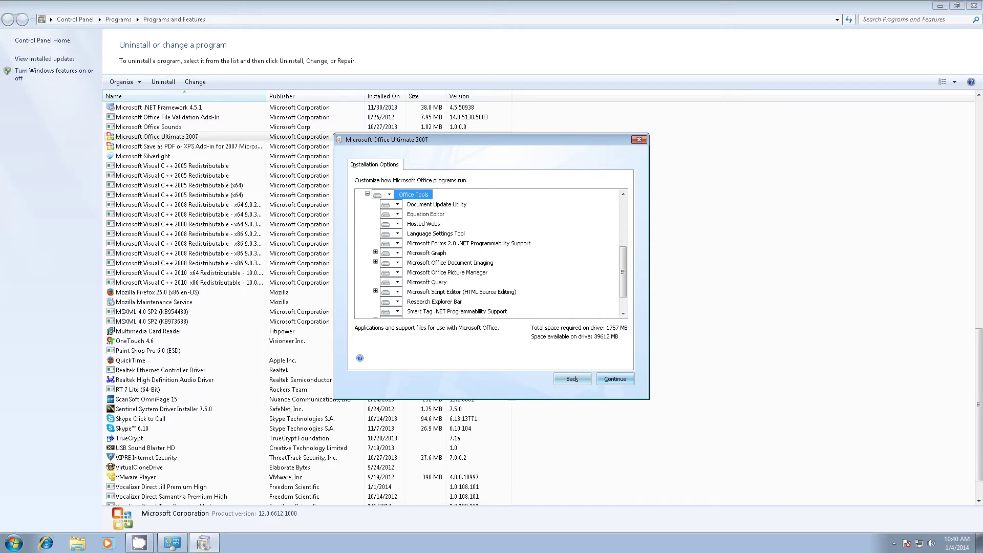
key("Down")
key("Down")
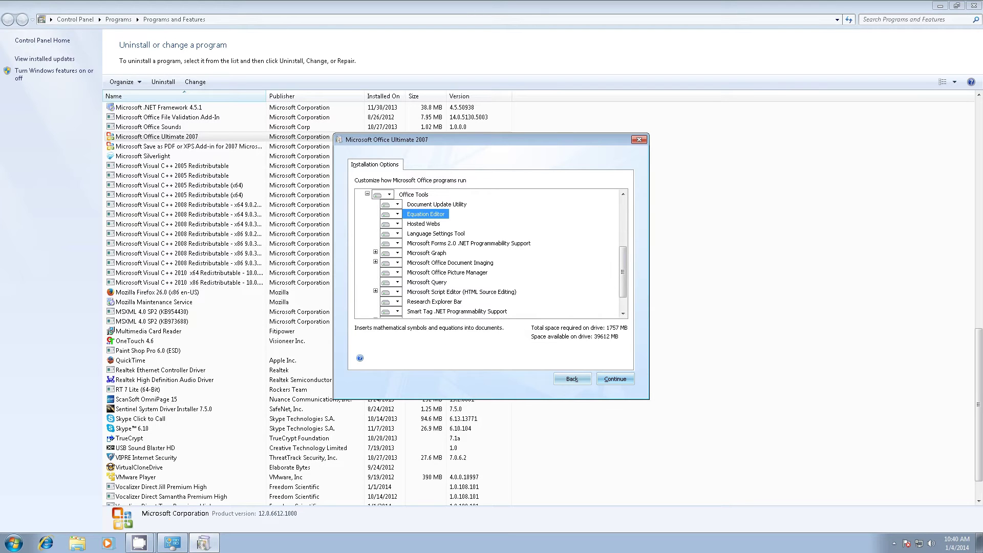
key("Down")
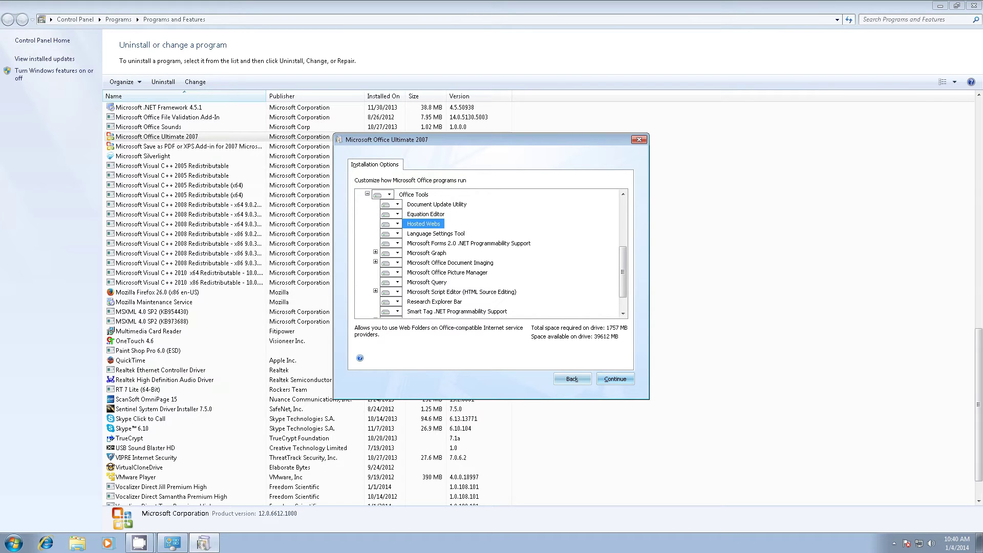
key("Down")
key("Down")
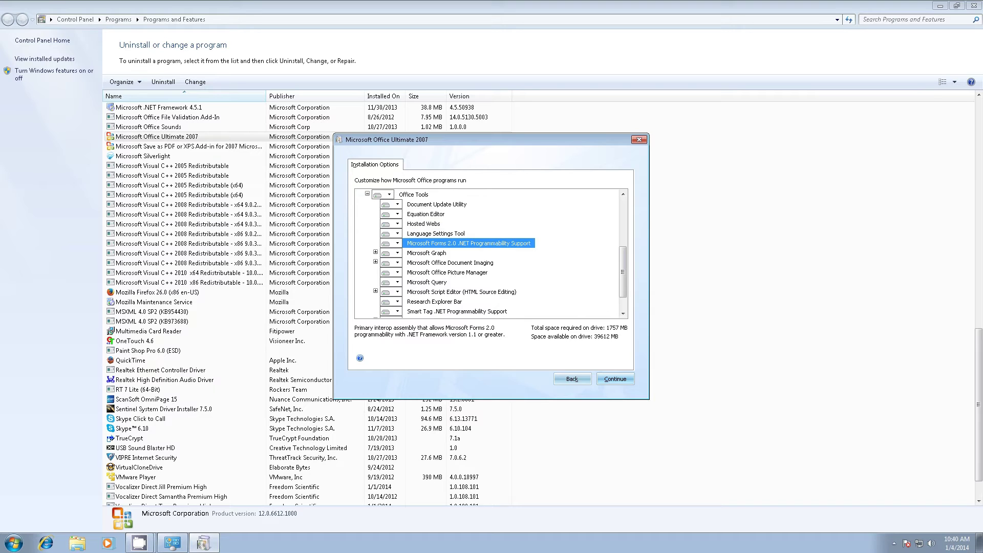
key("Down")
key("Down")
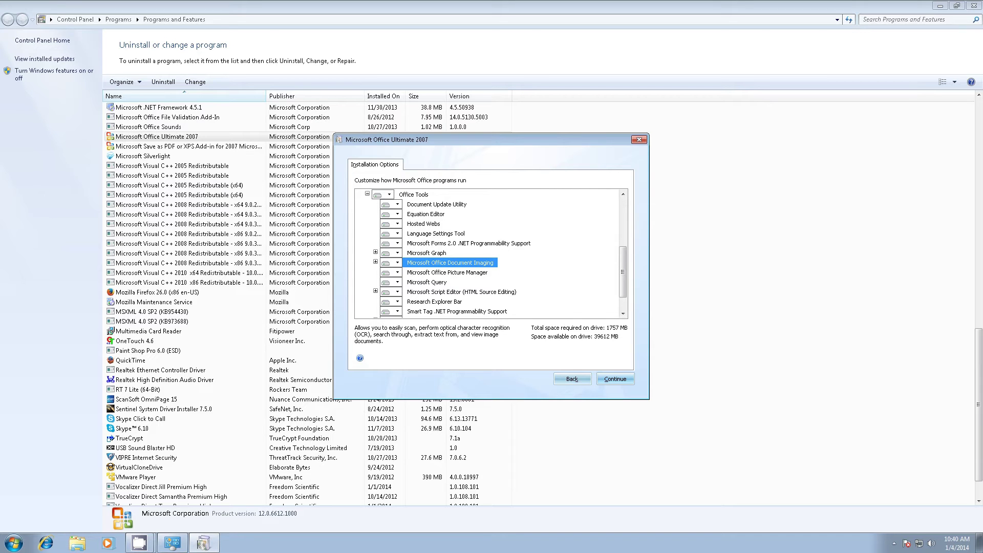
key("space")
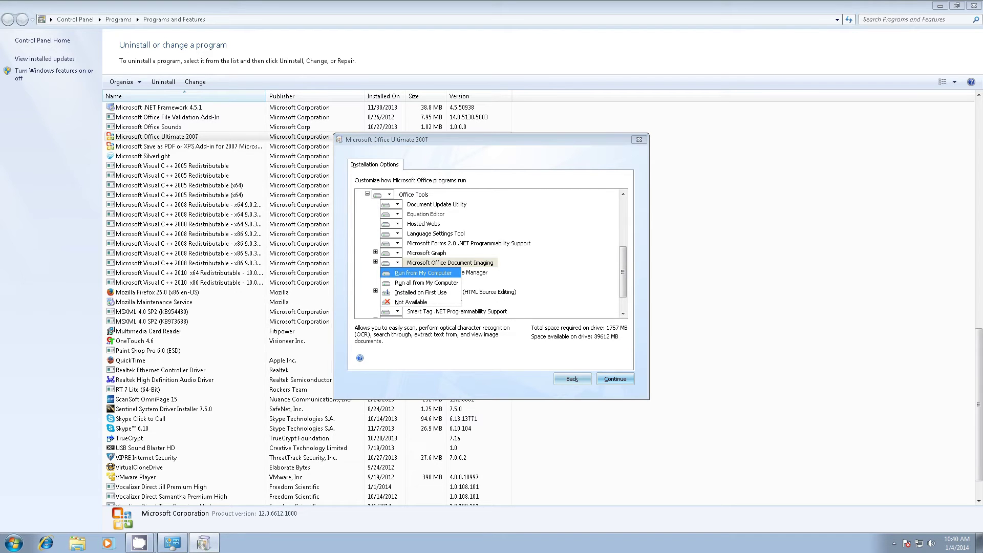
key("Down")
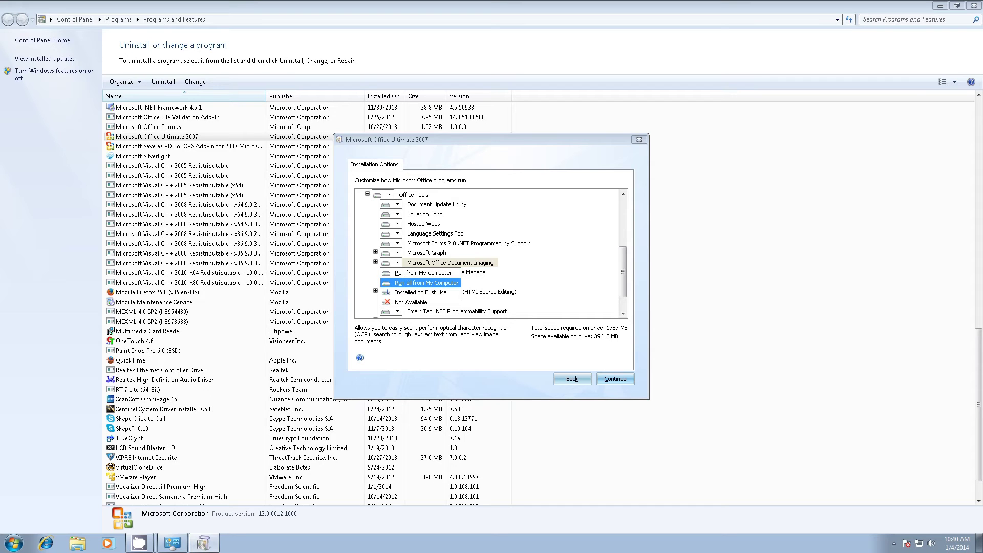
key("Return")
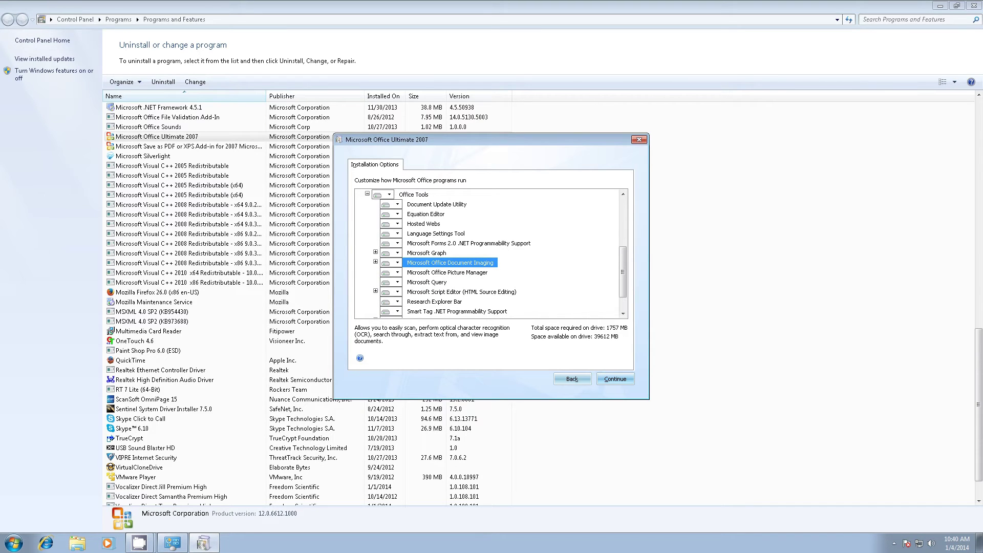
Step: Apply the chosen Office installation options and close the setup window when the configuration is complete
key("Down")
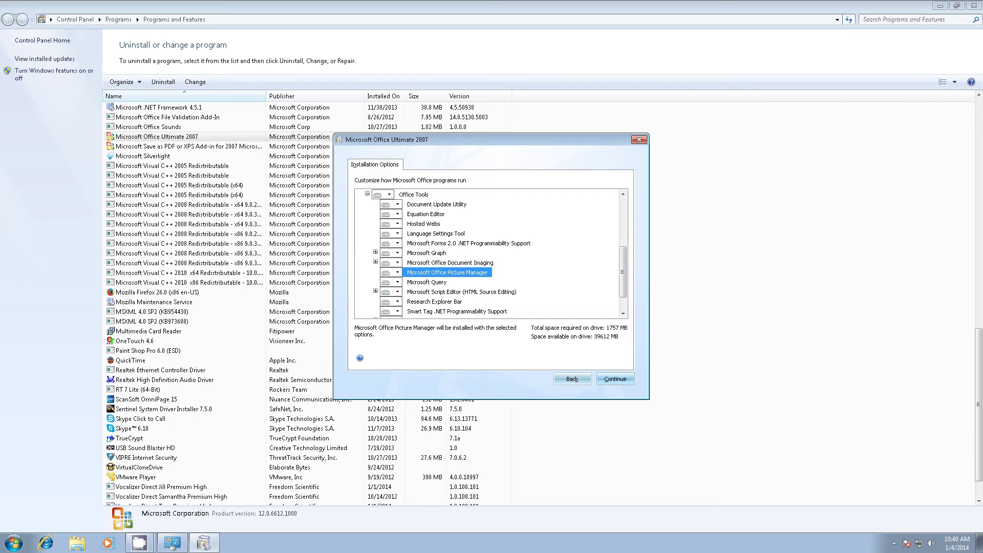
key("Tab")
key("Tab")
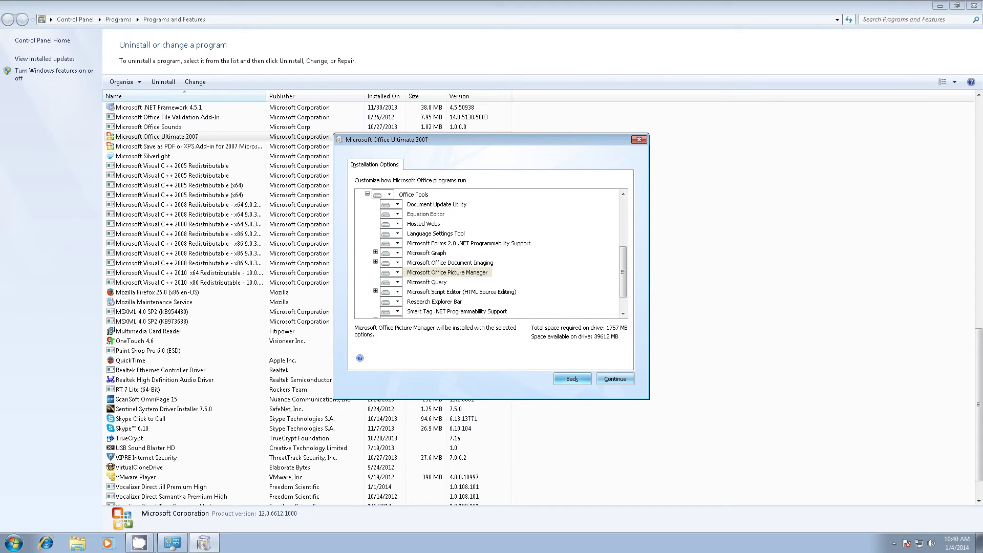
key("Tab")
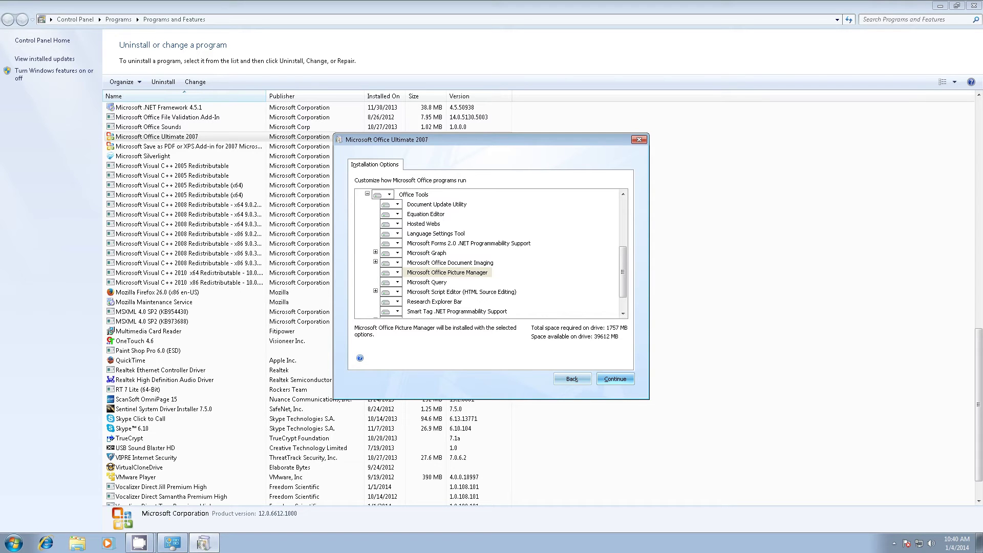
key("Return")
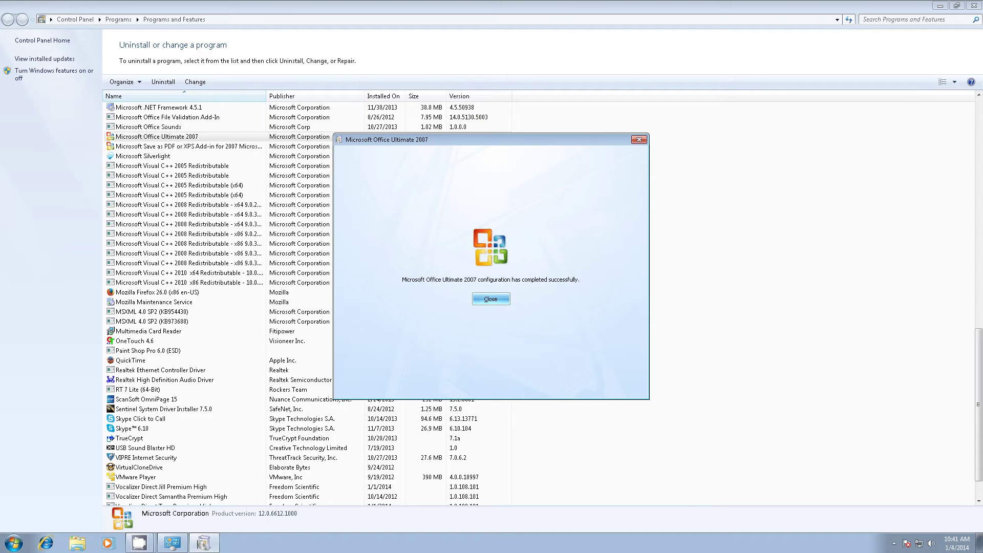
key("Return")
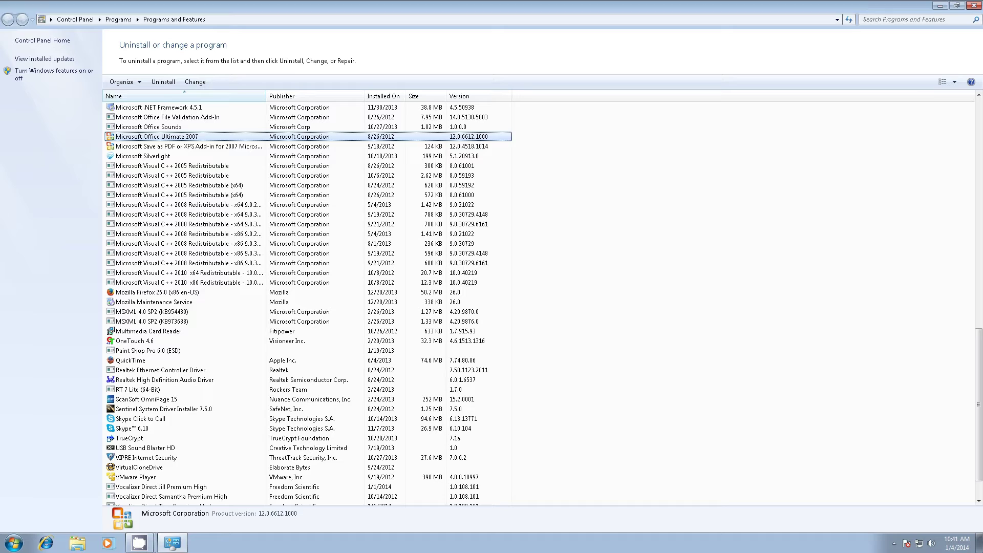
Step: Display the full list of installed programs from the Windows Start menu
key("super")
key("Up")
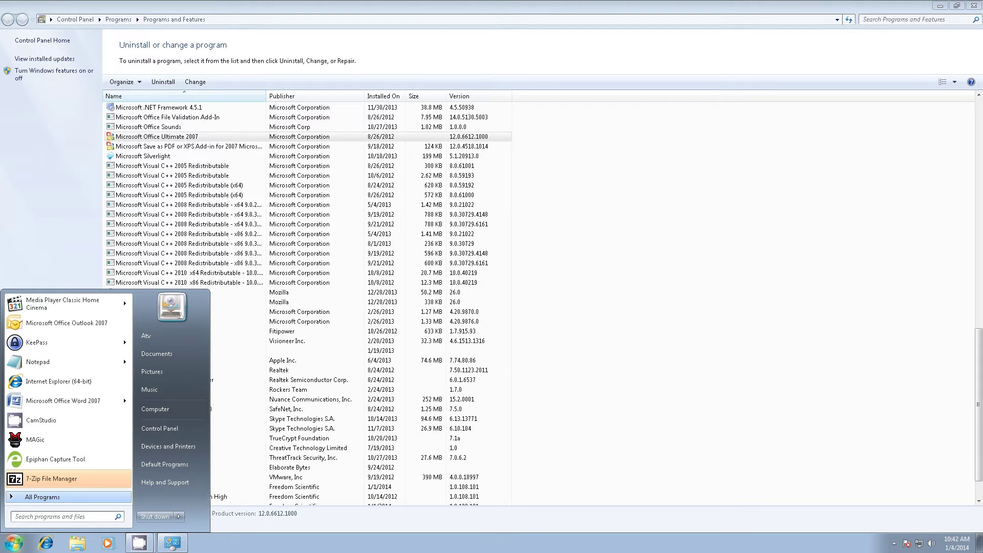
key("Return")
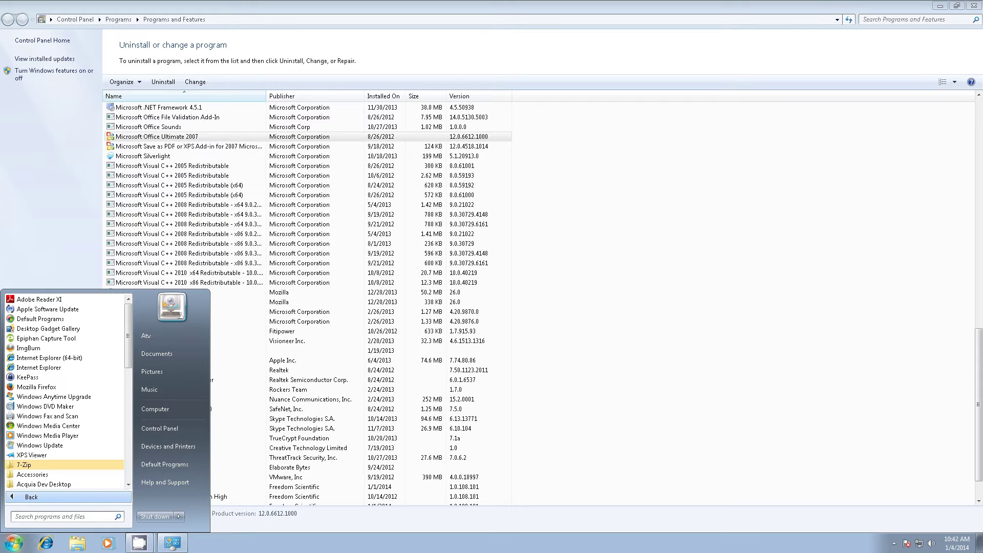
Step: Expand the Microsoft Office folder in the list of all programs
key("Up")
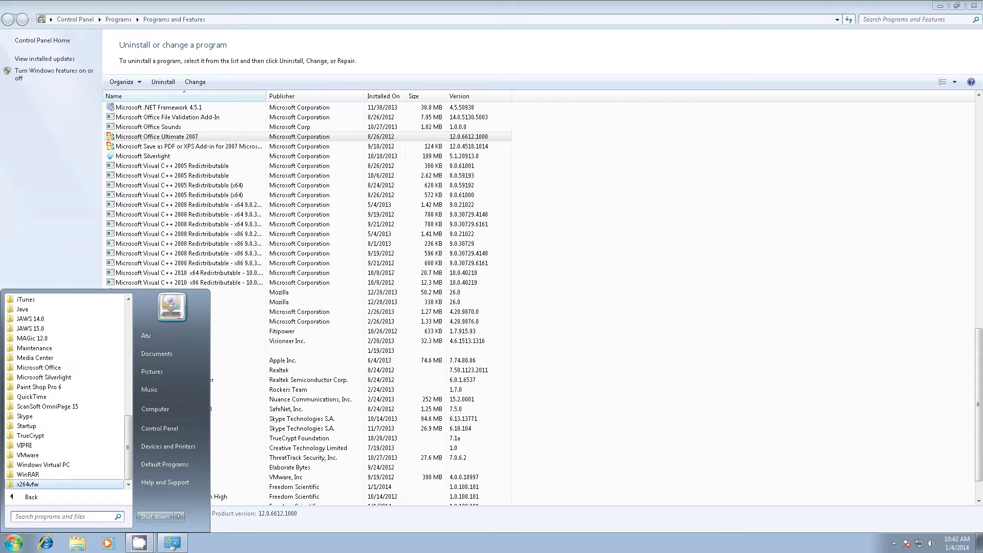
key("Up")
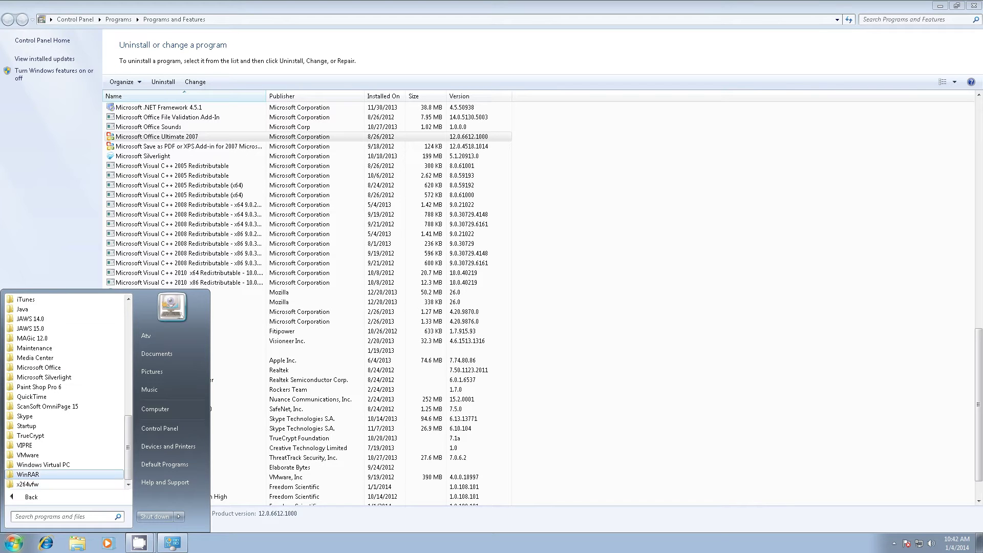
key("Up")
key("Up")
key("Up")
key("Up")
key("Up")
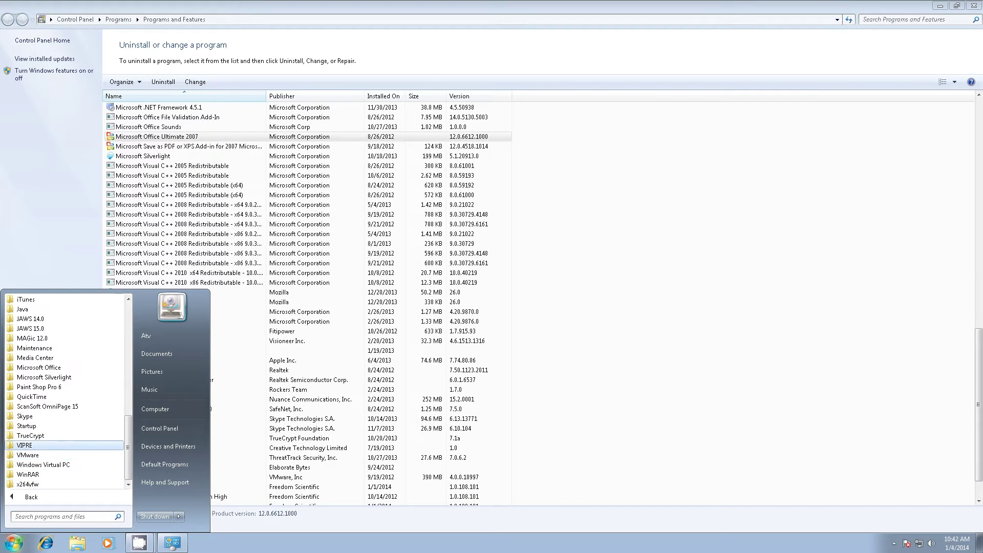
key("Up")
key("Up")
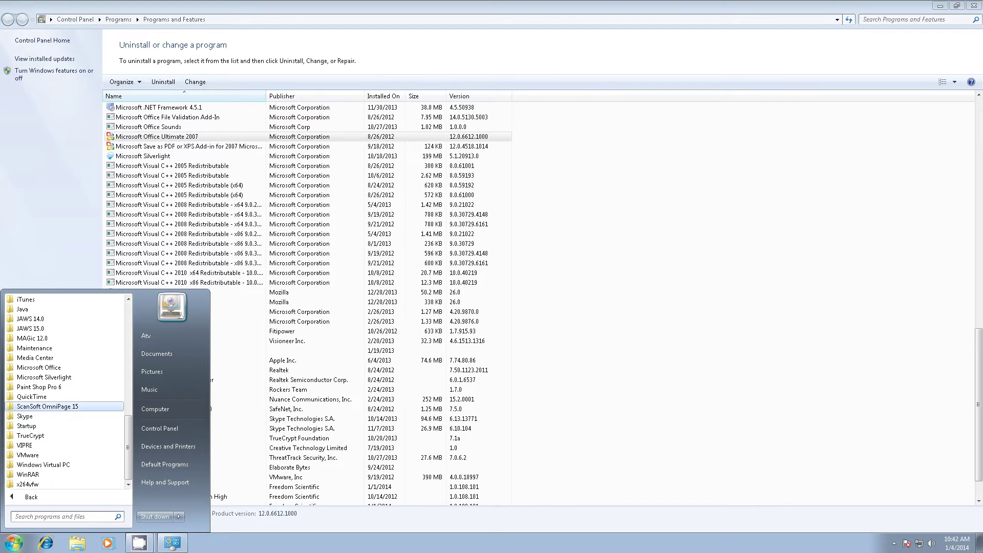
key("Up")
key("Up")
key("Up")
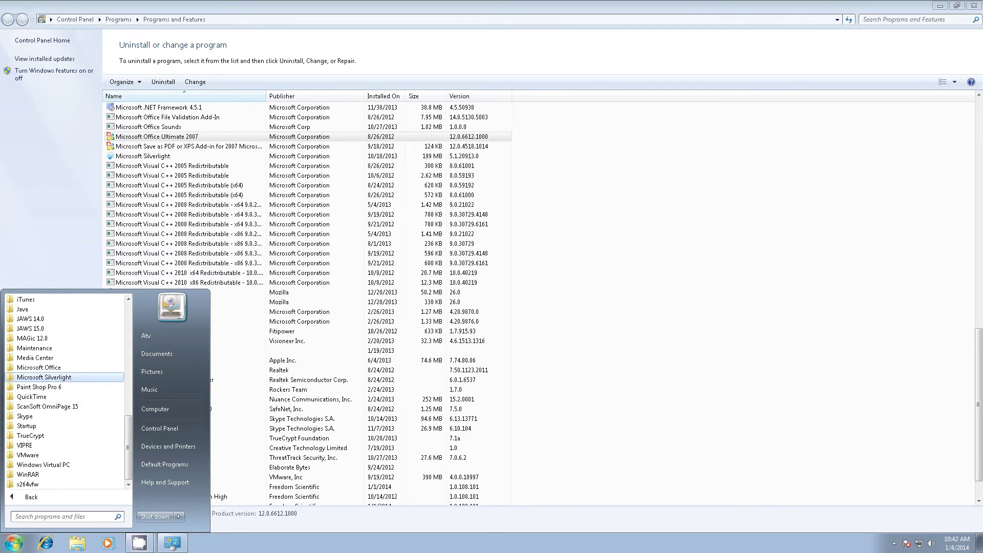
key("Up")
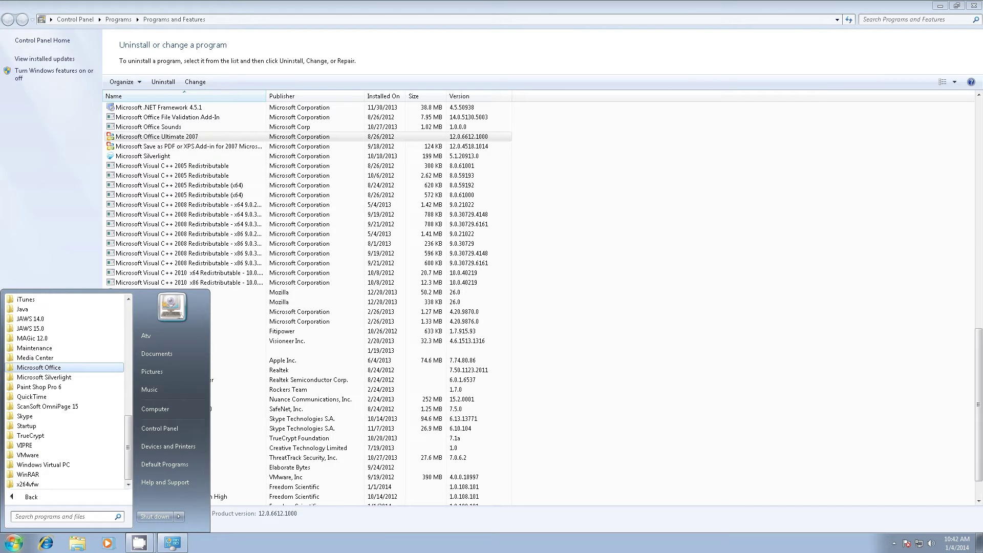
key("Return")
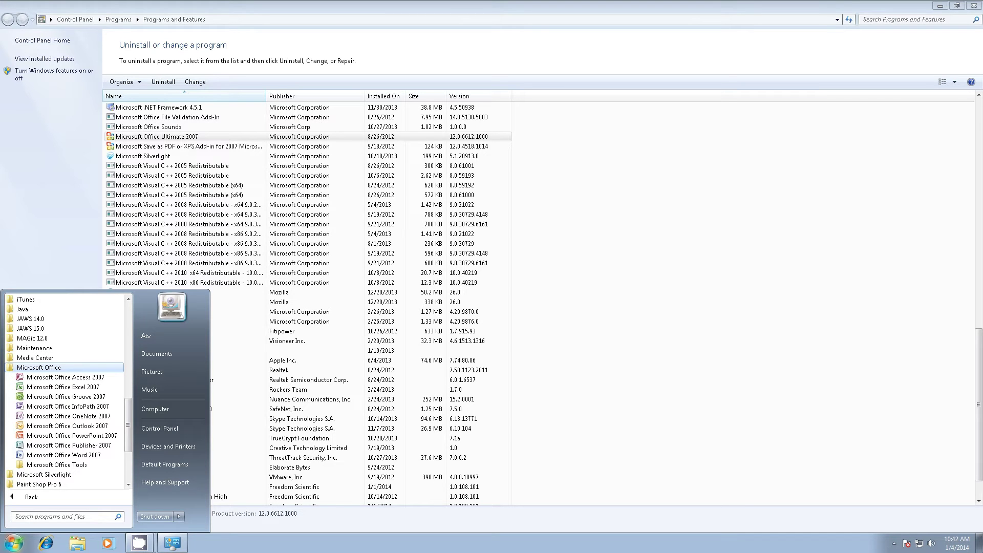
Step: Expand the Microsoft Office Tools subfolder inside the Microsoft Office program folder
key("Down")
key("Down")
key("Down")
key("Down")
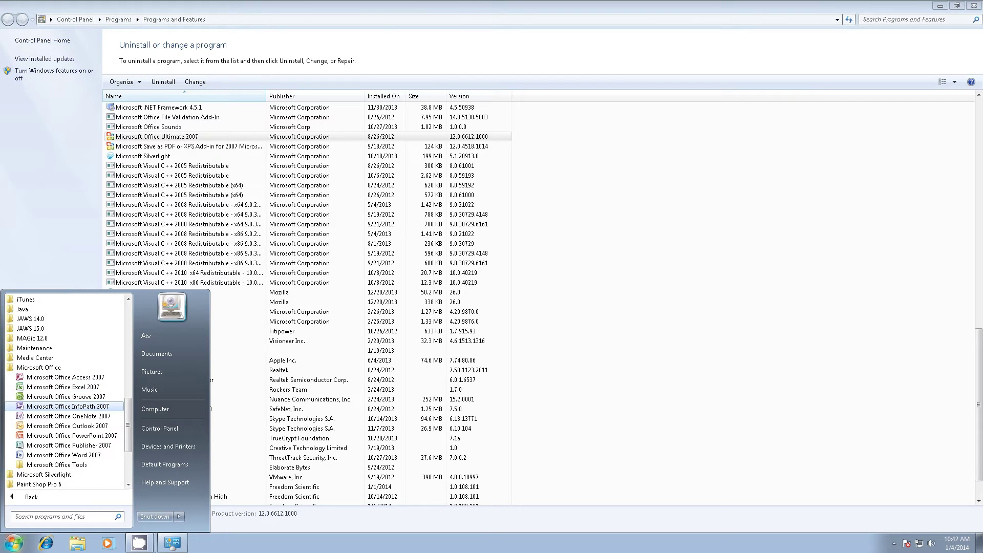
key("Down")
key("Down")
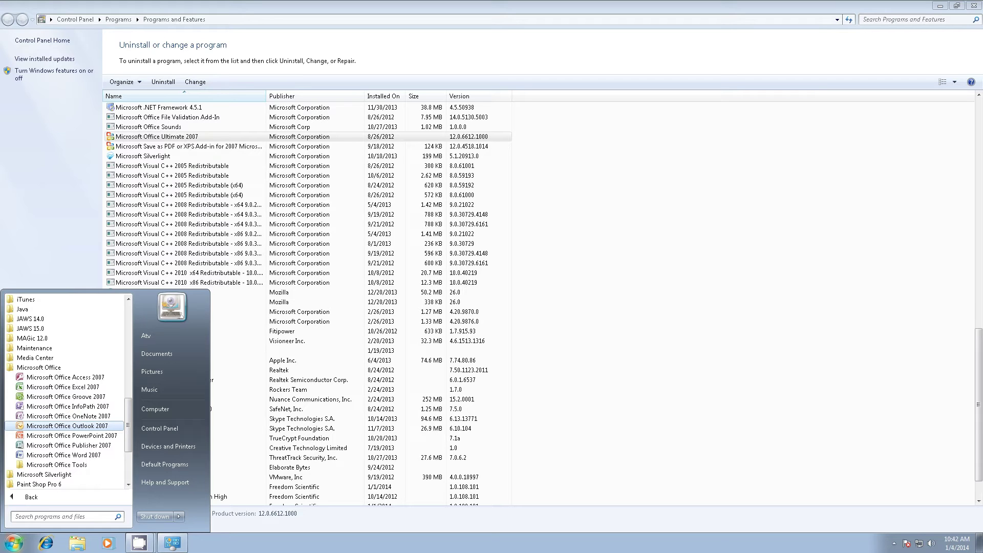
key("Down")
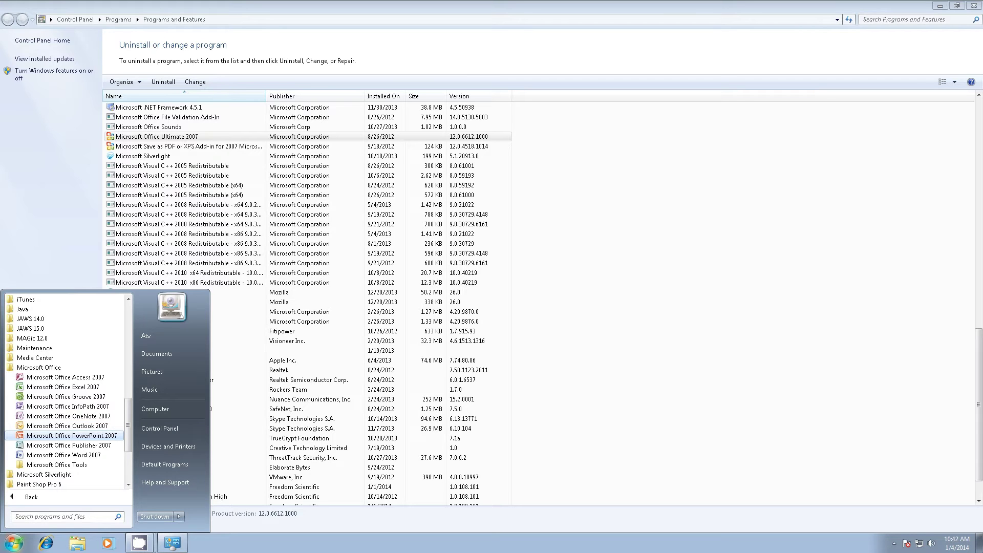
key("Down")
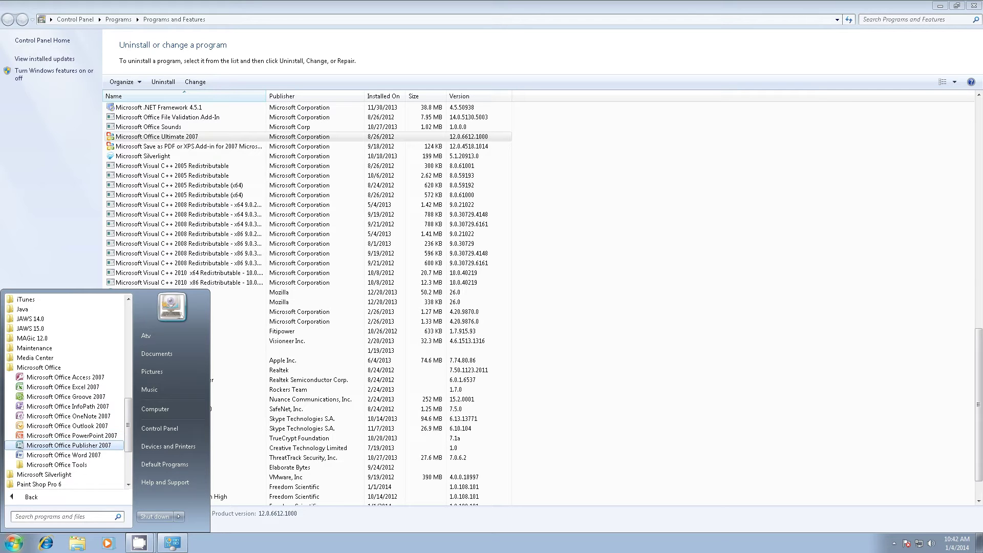
key("Down")
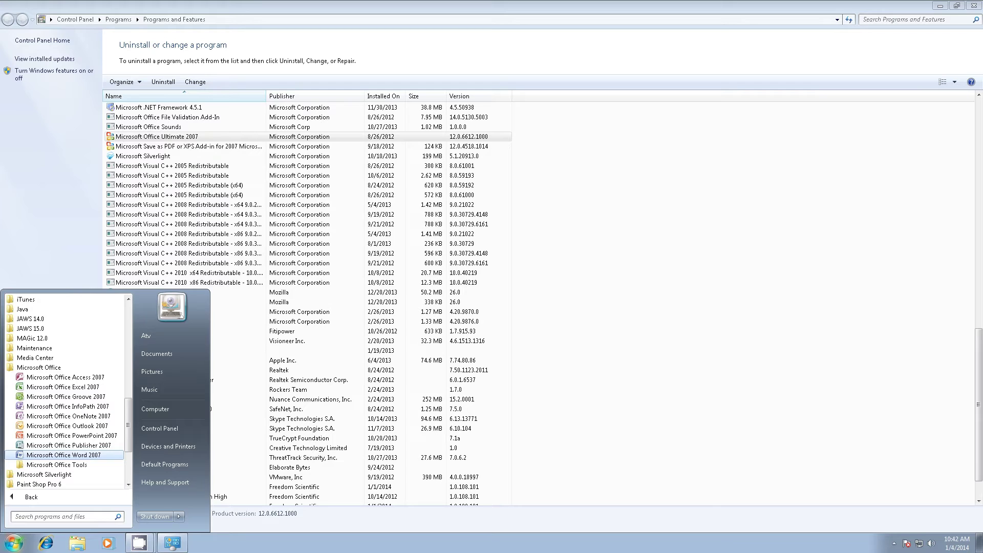
key("Down")
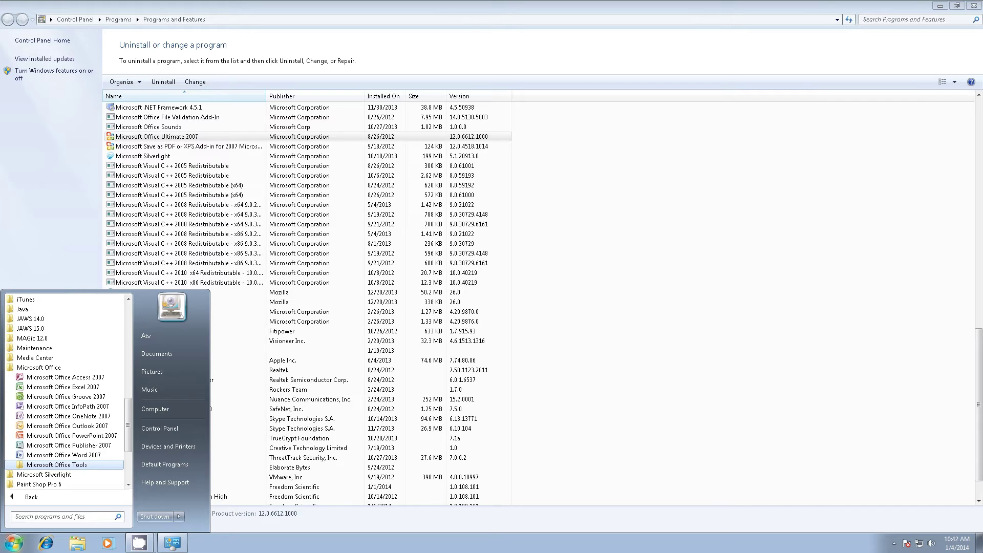
key("Return")
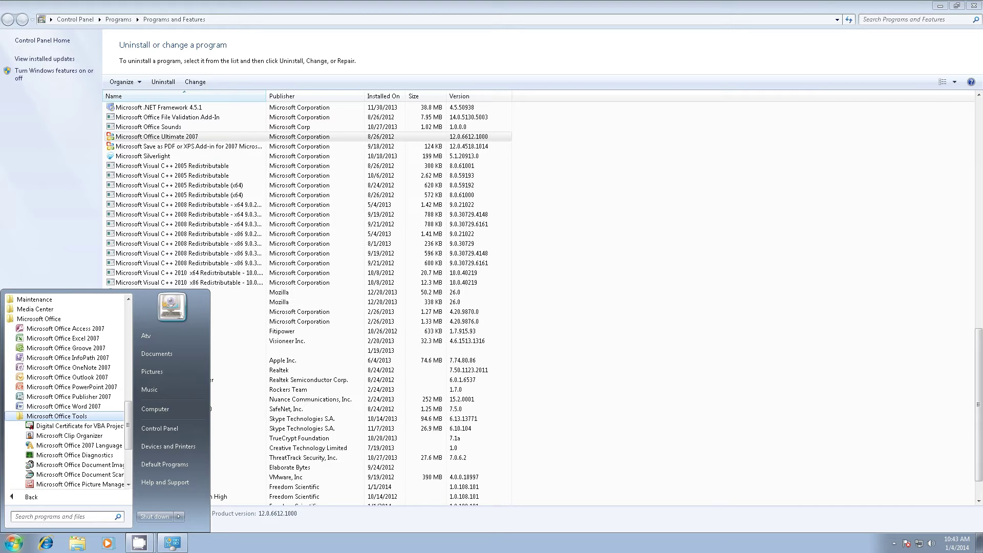
Step: Launch Microsoft Office Document Imaging from the Microsoft Office Tools folder
key("Down")
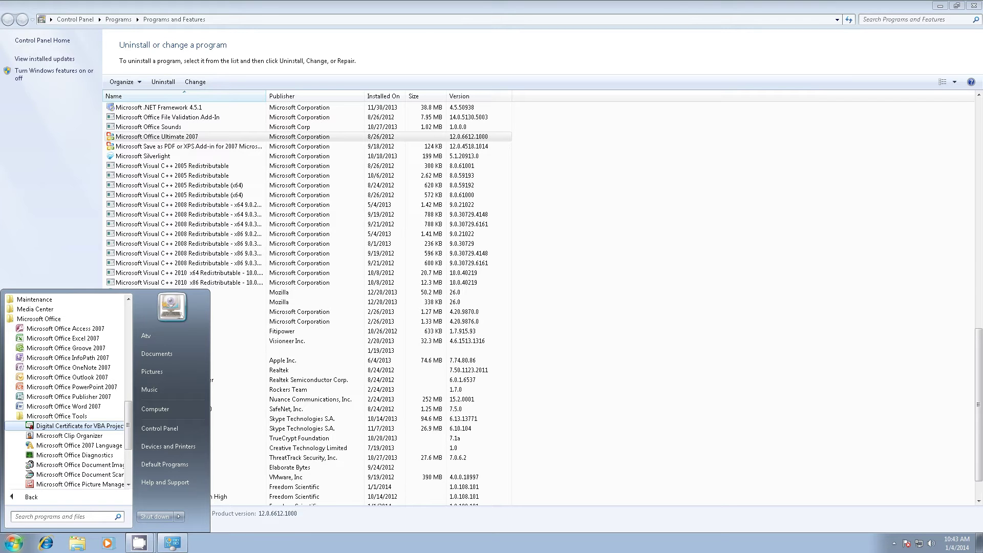
key("Down")
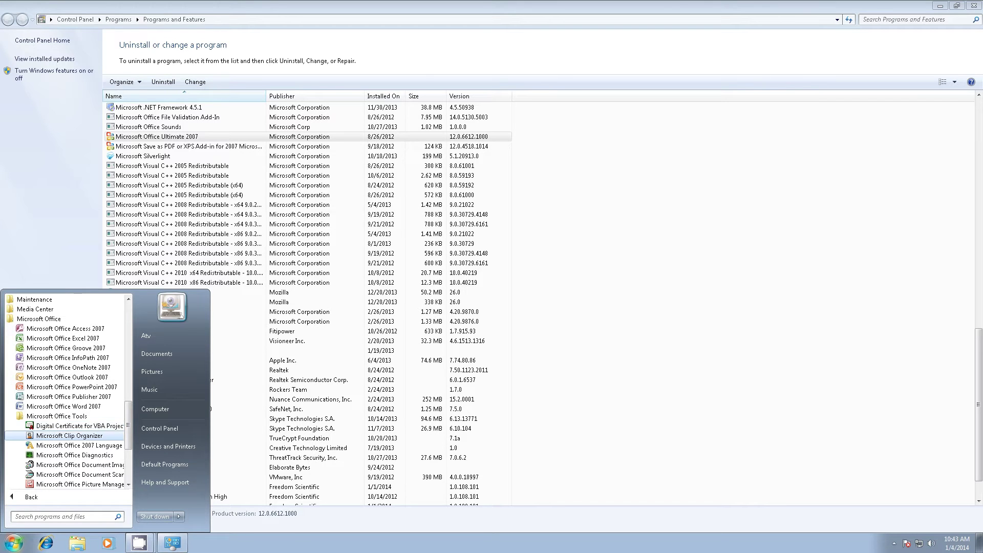
key("Down")
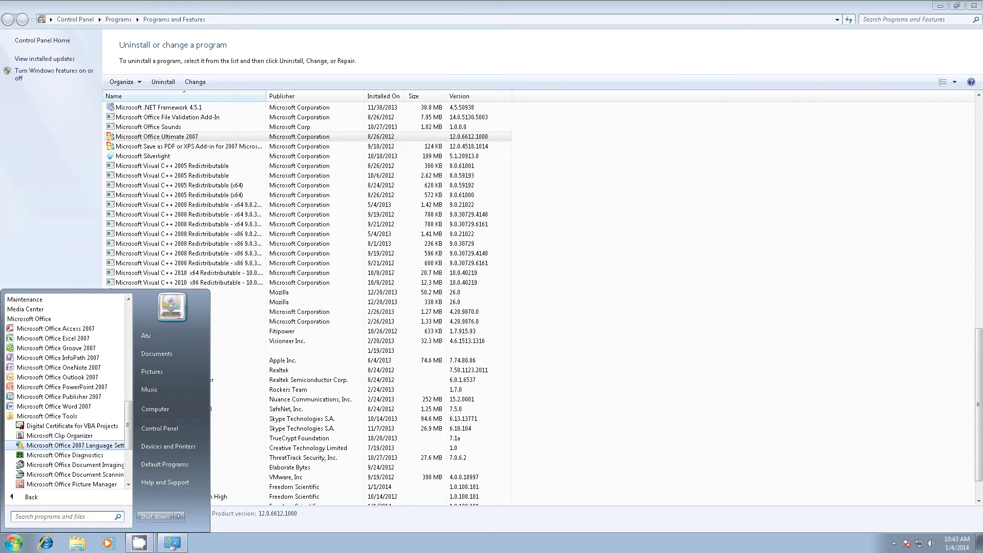
key("Down")
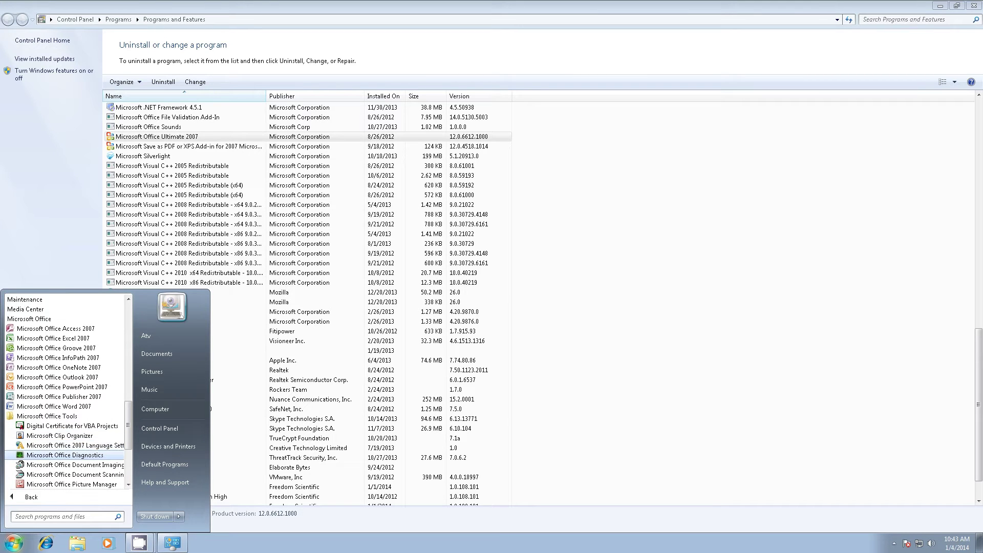
key("Down")
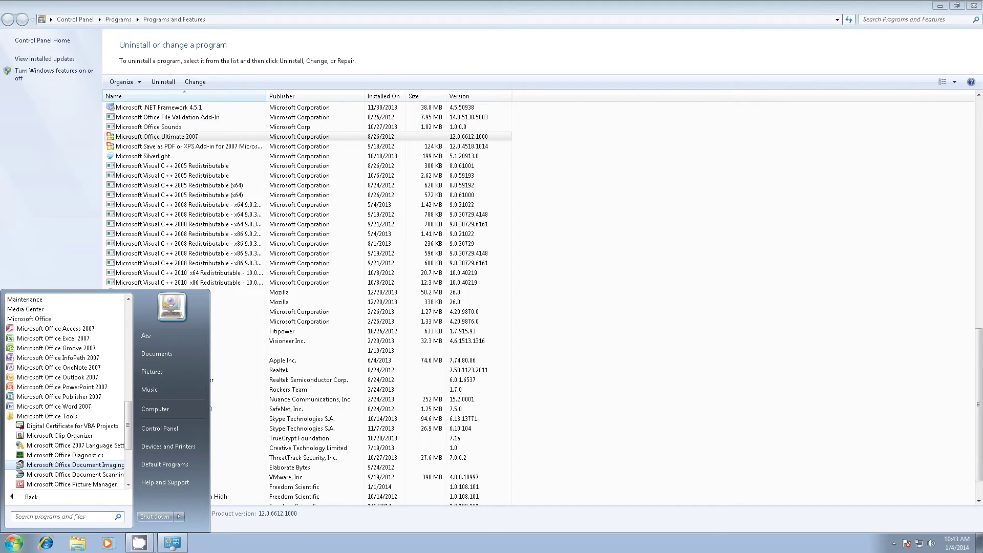
key("Return")
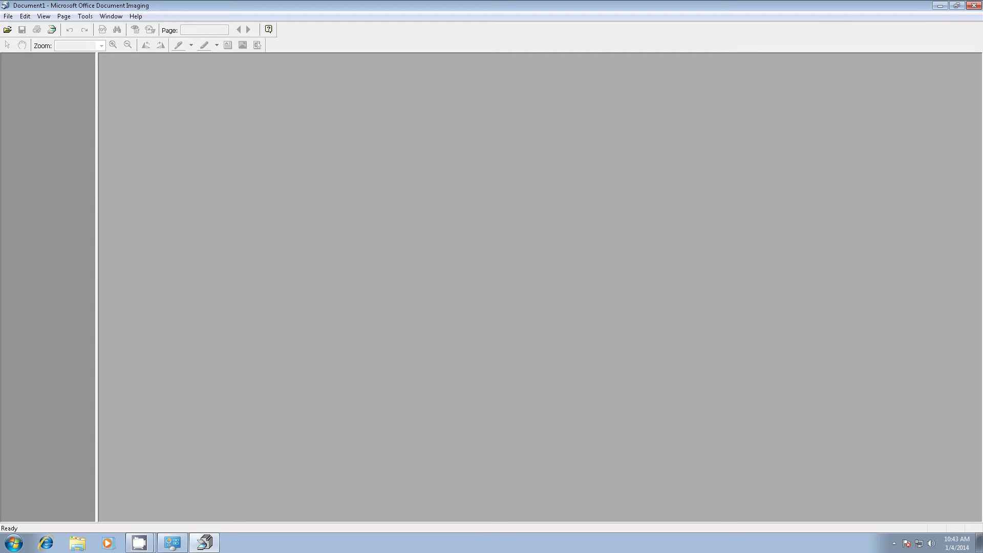
Step: Start the Scan New Document command to bring up the scanning options
key("alt+f")
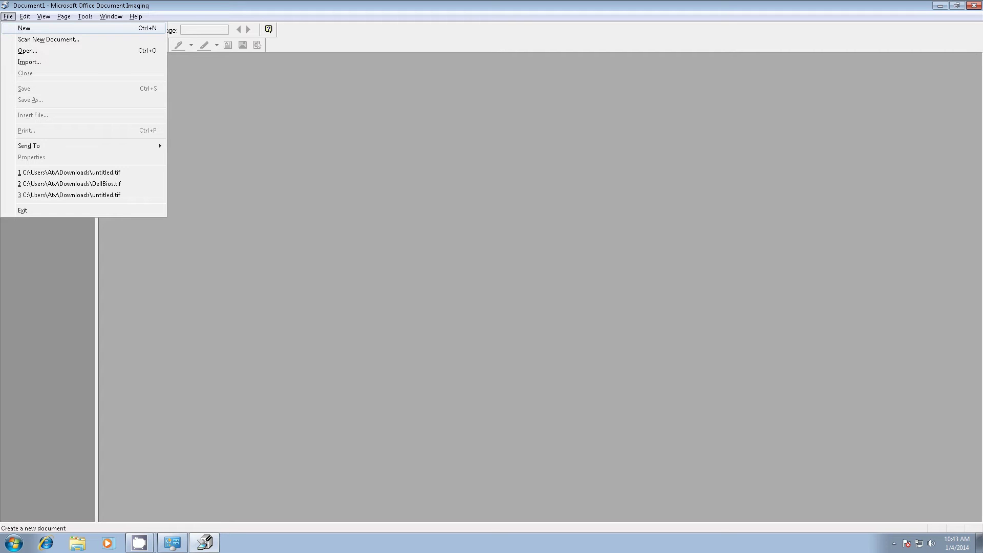
key("Down")
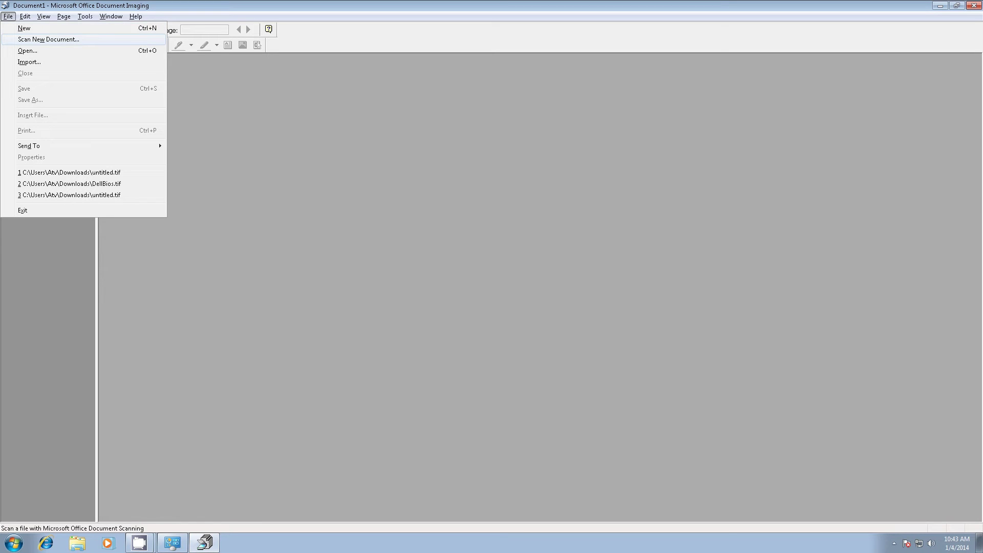
key("Return")
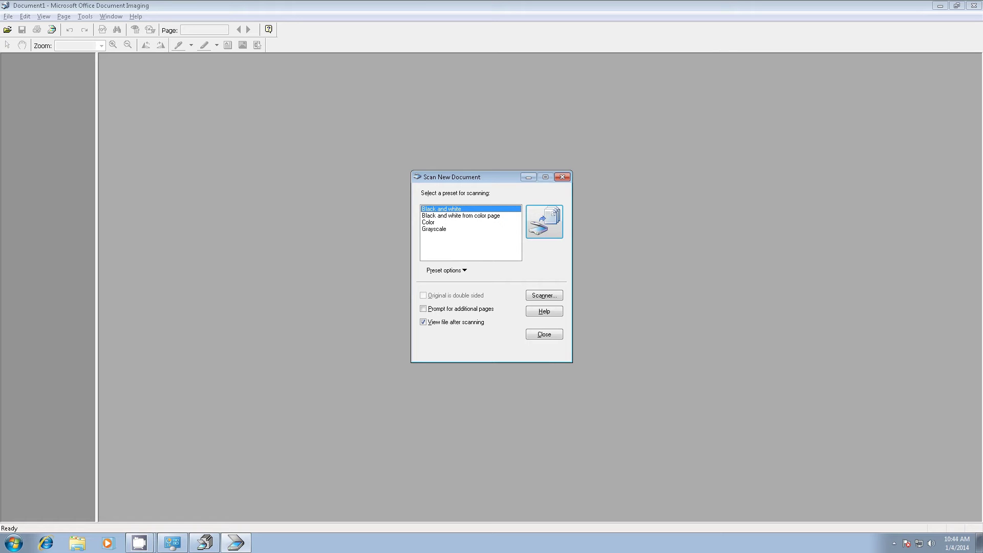
Step: Look through the available scanning presets and choose Black and white
left_click(495, 217)
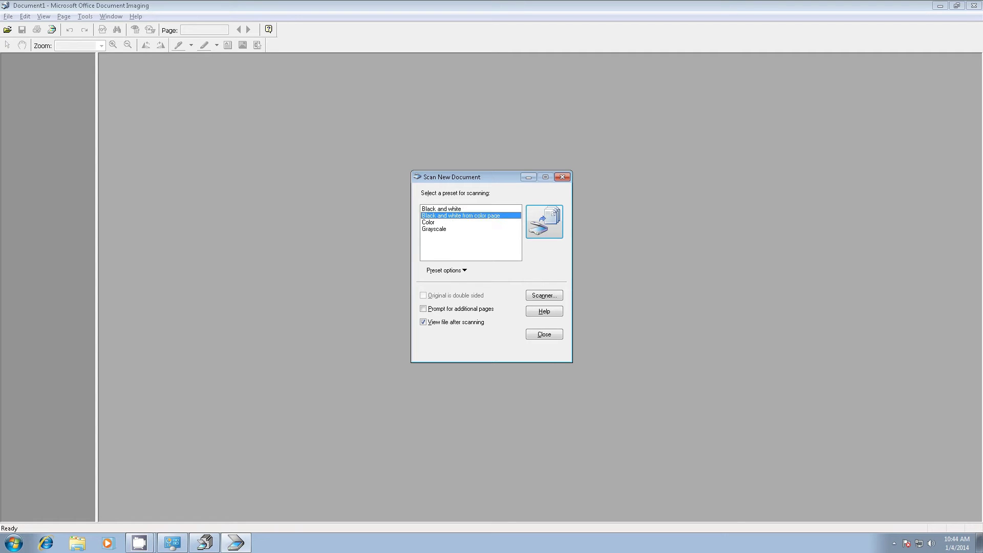
left_click(434, 223)
left_click(432, 230)
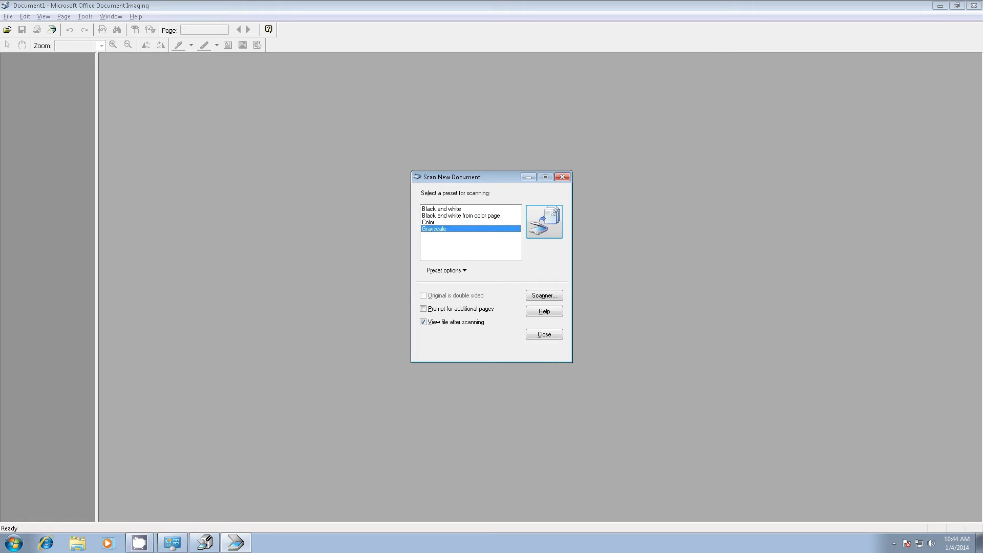
left_click(441, 209)
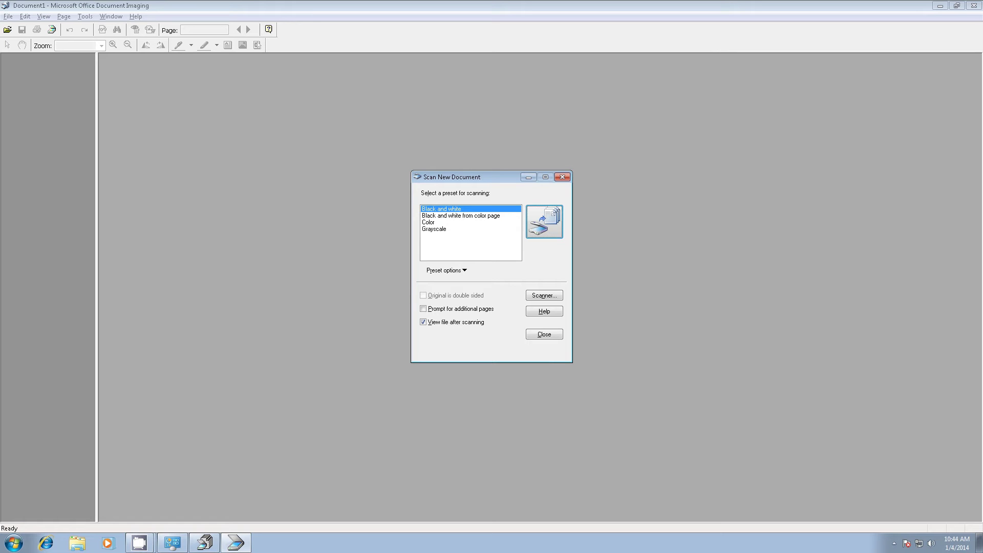
Step: Open the scanner selection, go through its scanning options and accept Xerox DocuMate 515 as the scanner
key("Tab")
key("Tab")
key("Tab")
key("Tab")
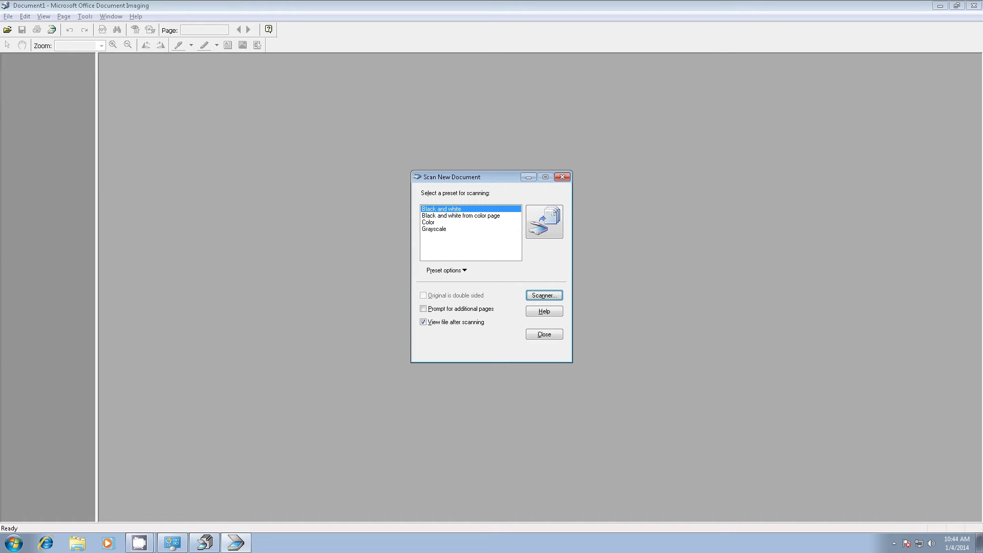
key("space")
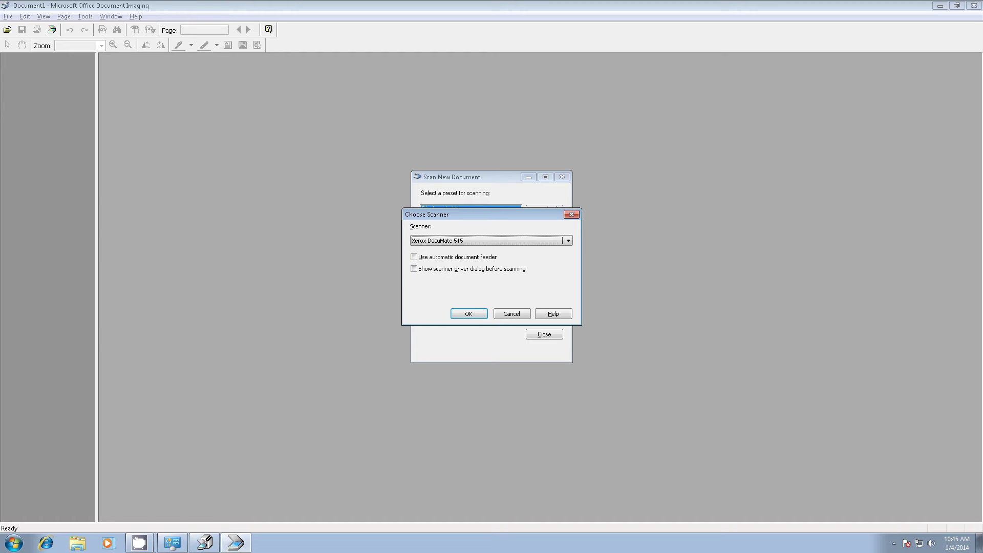
key("Tab")
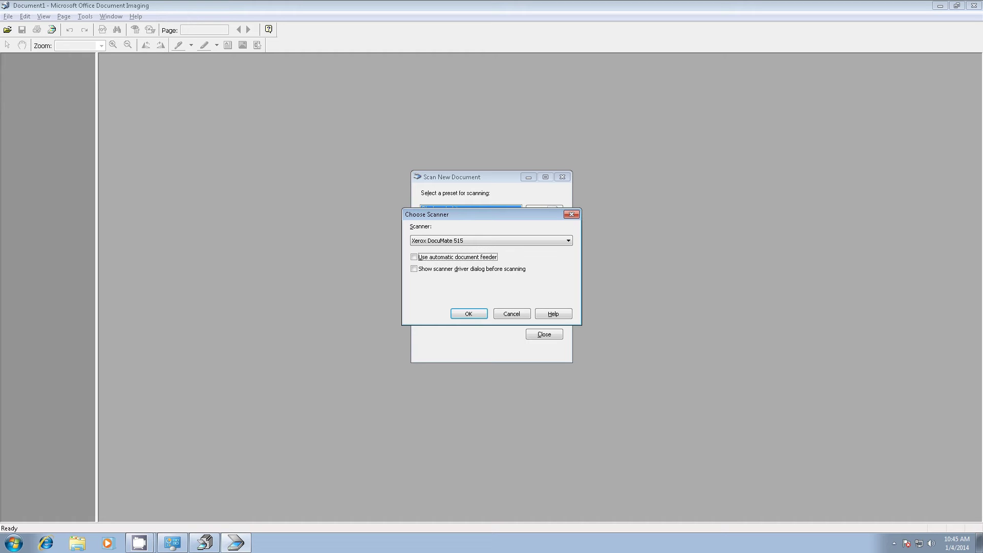
key("Tab")
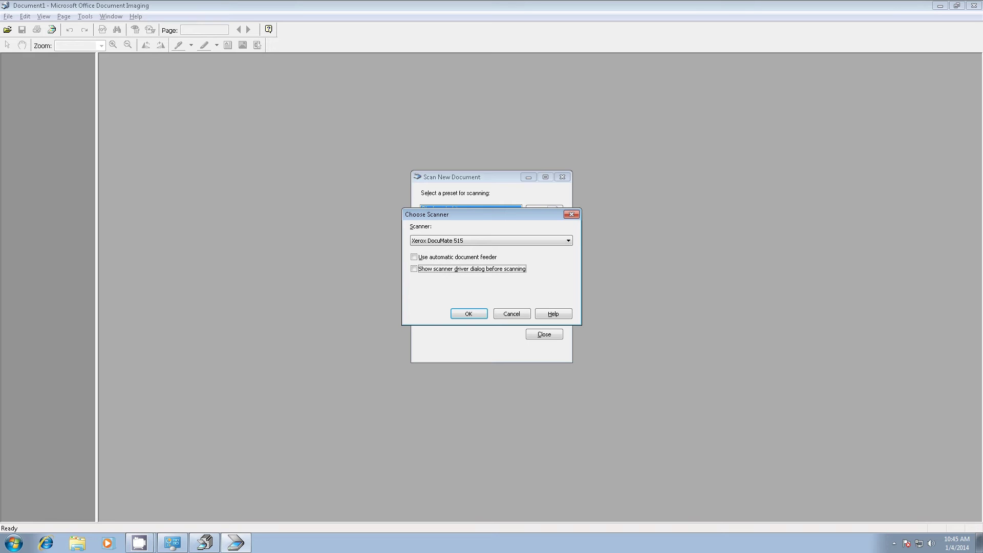
key("Tab")
key("Return")
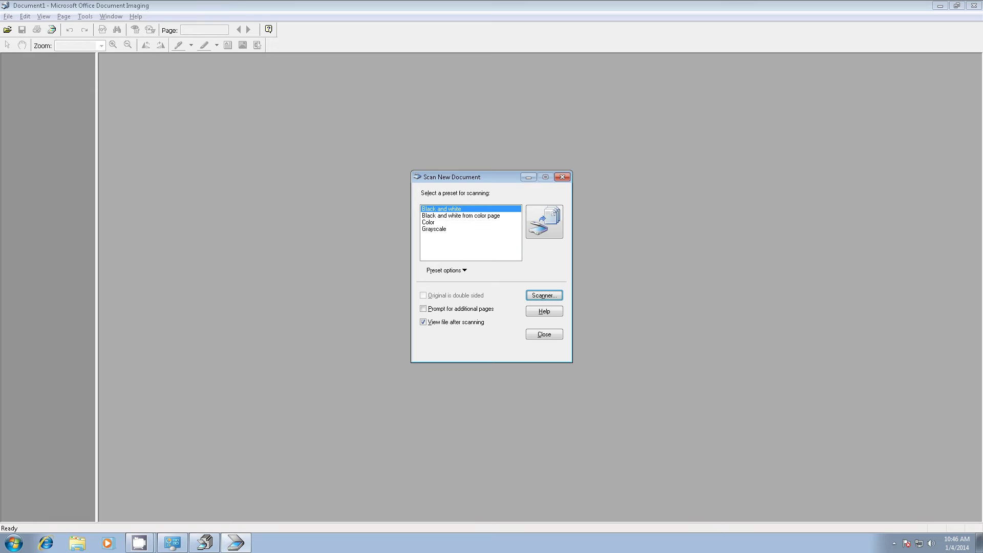
Step: Scan the page on the scanner into a new document using the Black and white preset
key("Tab")
key("Tab")
key("Tab")
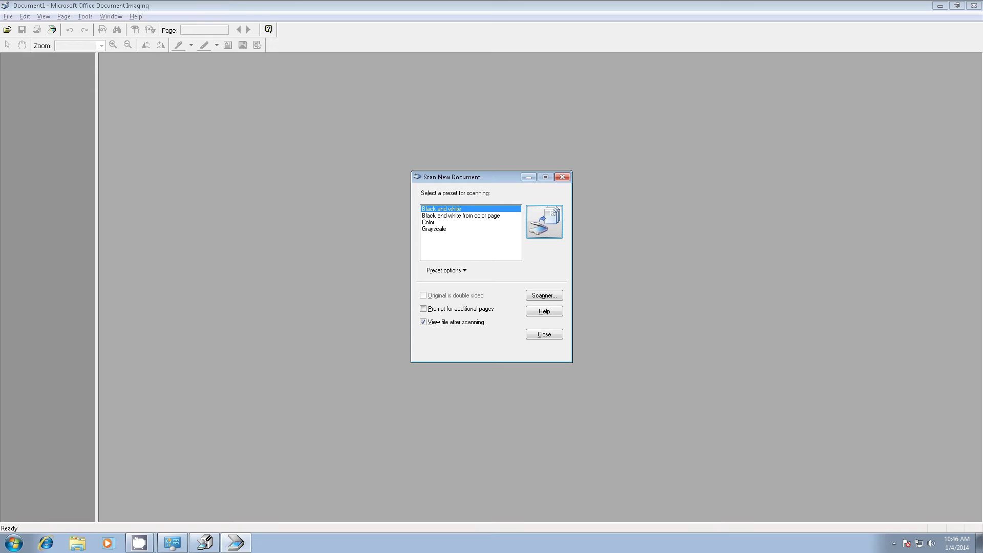
key("Return")
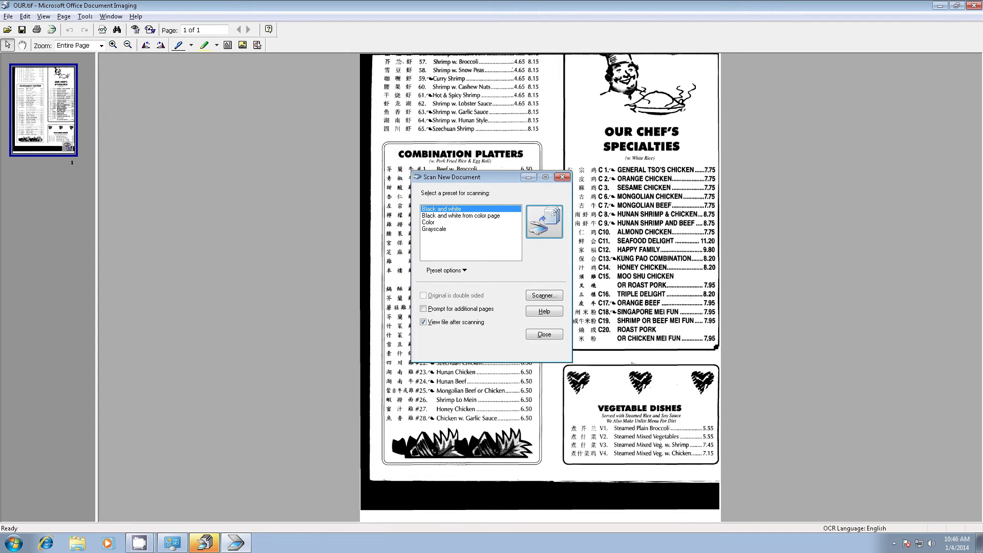
Step: Close the Scan New Document dialog and return to the scanned menu page
key("Tab")
key("Tab")
key("Tab")
key("Tab")
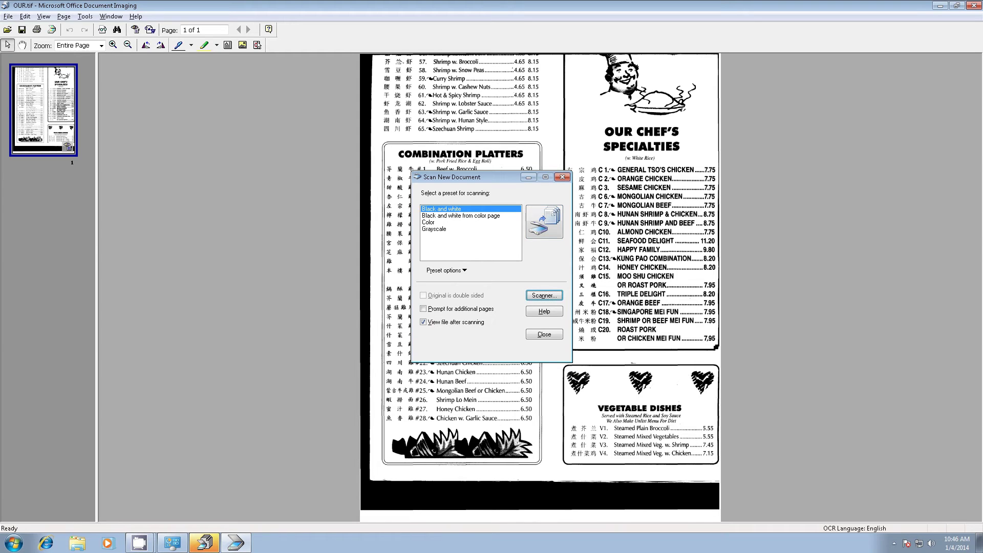
key("Tab")
key("Tab")
key("space")
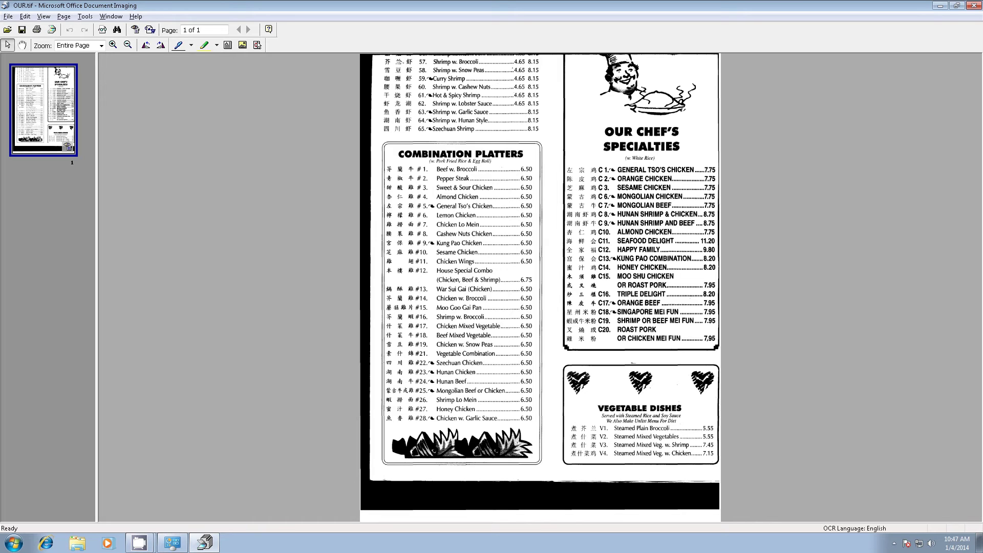
Step: Send the recognized text of all pages to a new Word document, keeping the default Documents folder and leaving pictures out
key("alt+t")
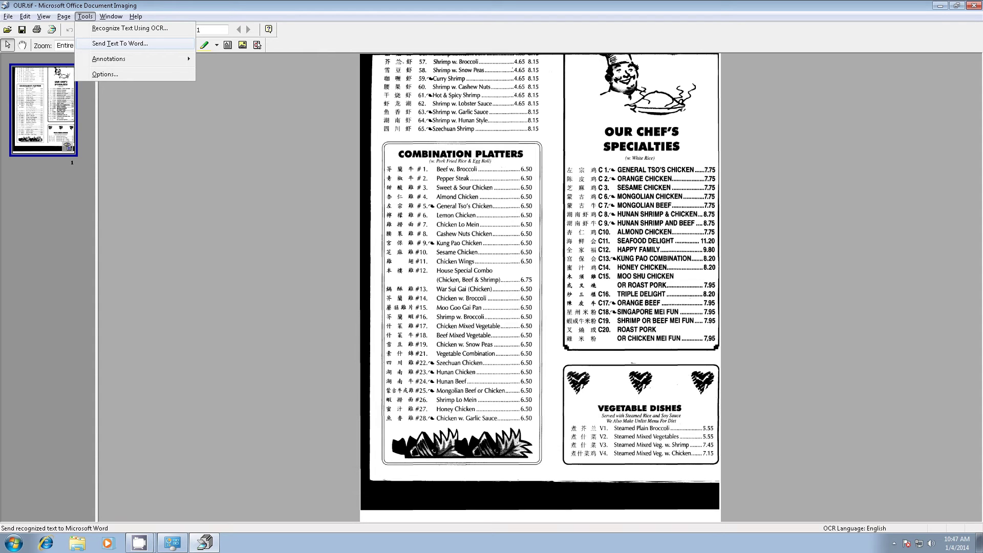
key("Return")
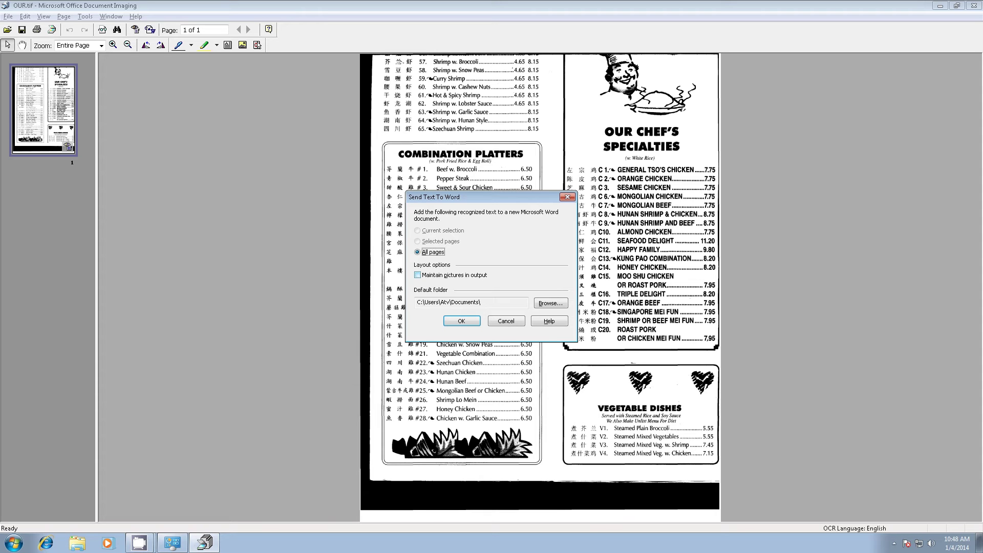
key("Tab")
key("Tab")
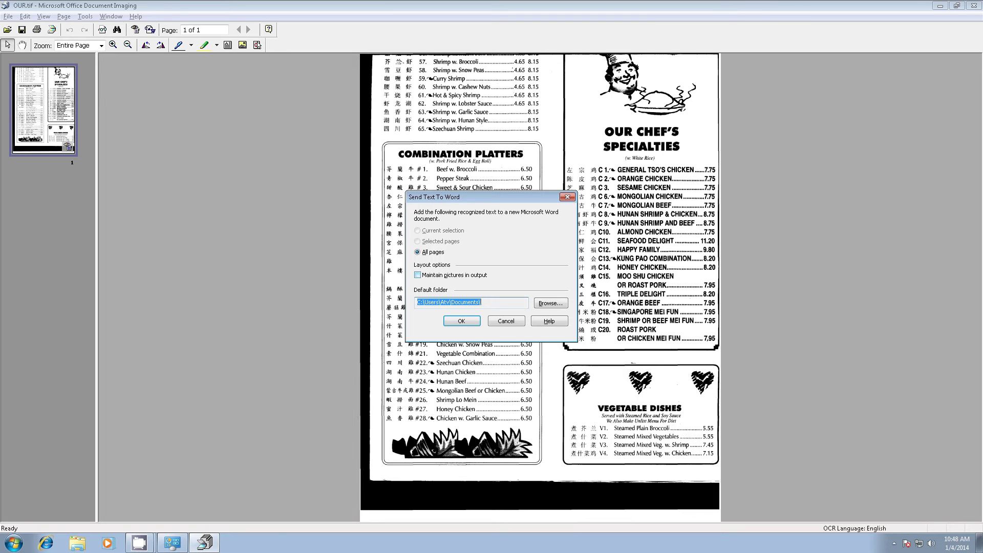
key("Tab")
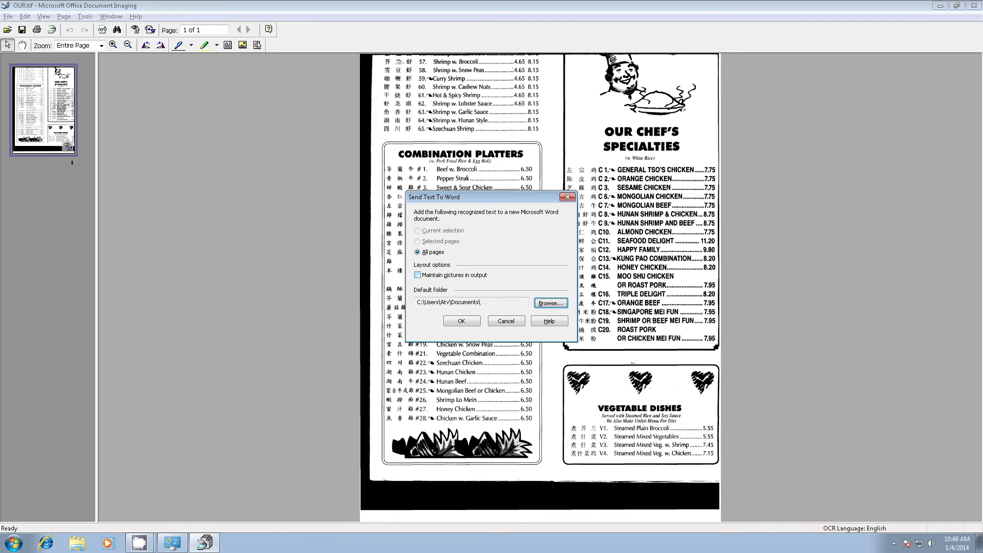
key("Tab")
key("Return")
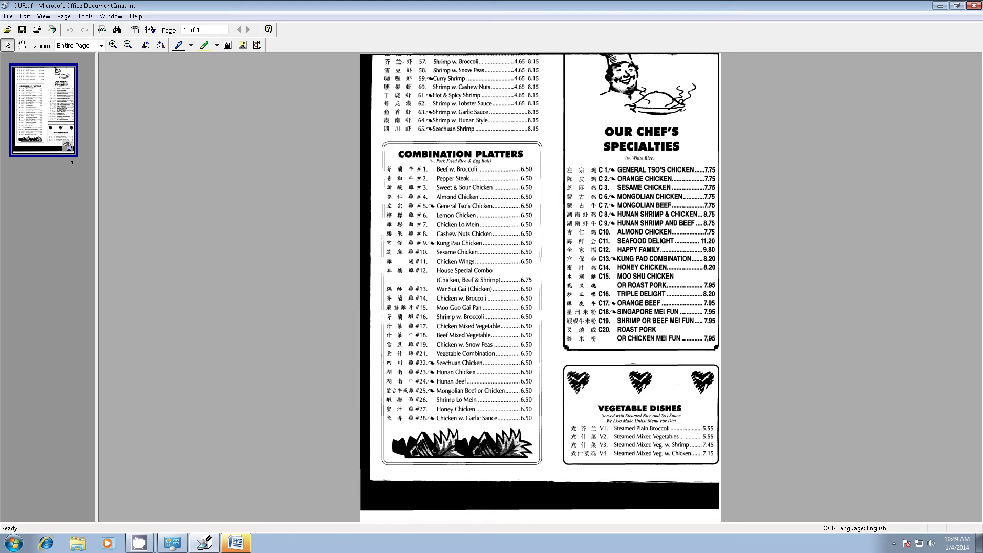
Step: Switch to Word, look over the recognized menu text and start saving the document under a new name
key("alt+Tab")
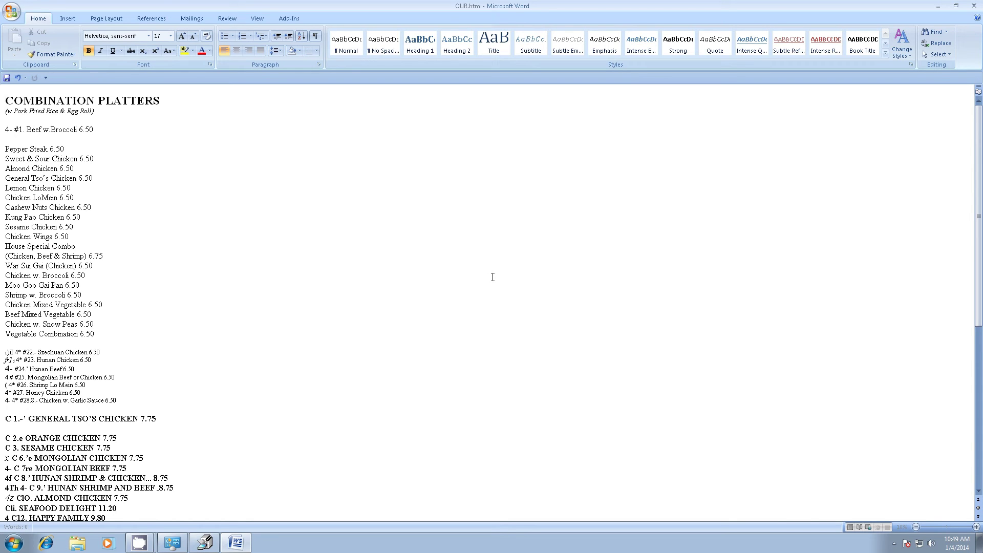
key("Down")
key("Down")
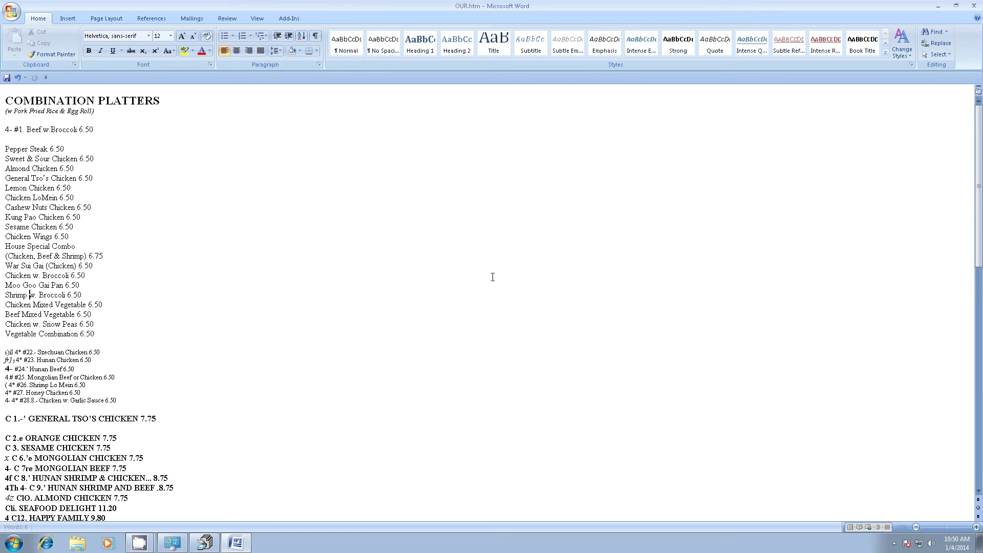
key("alt+f")
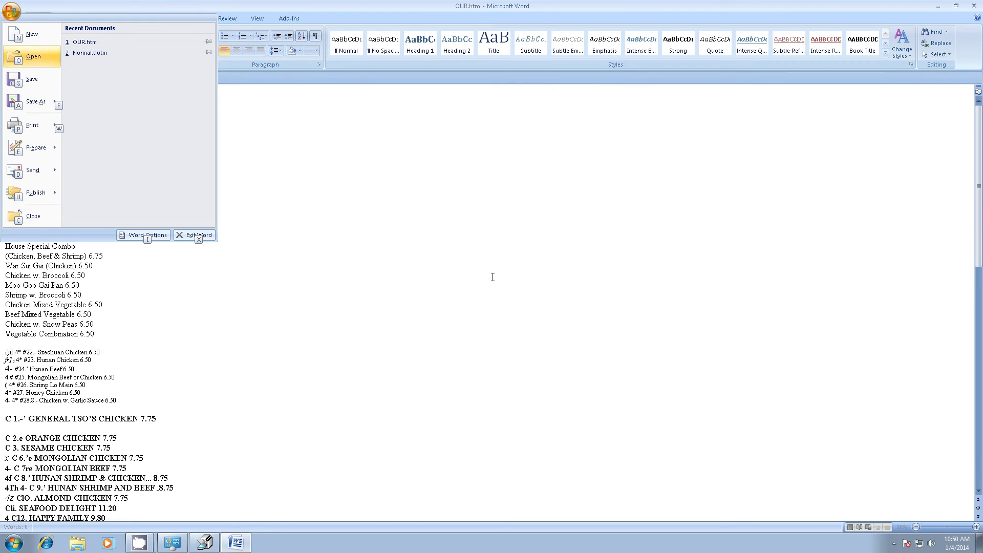
key("Down")
key("Down")
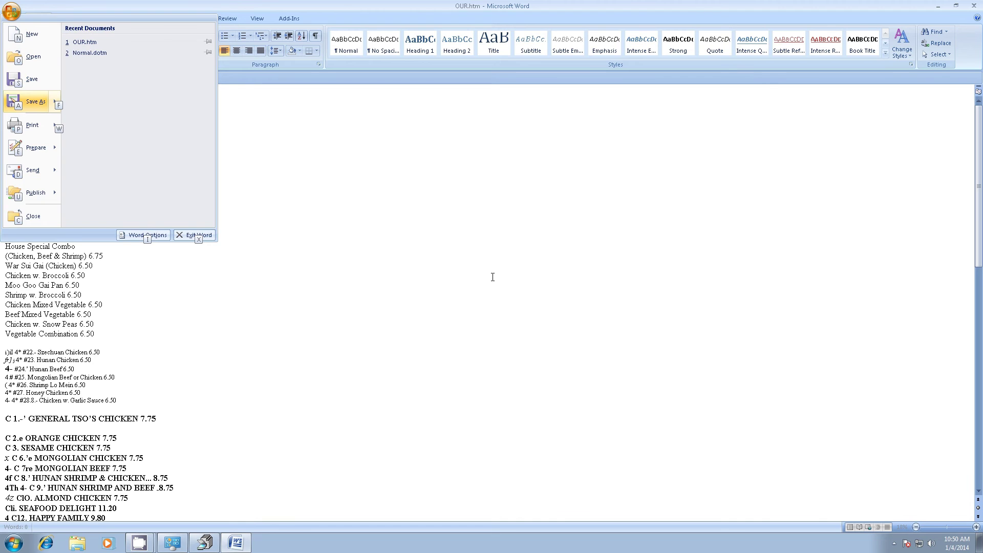
key("Return")
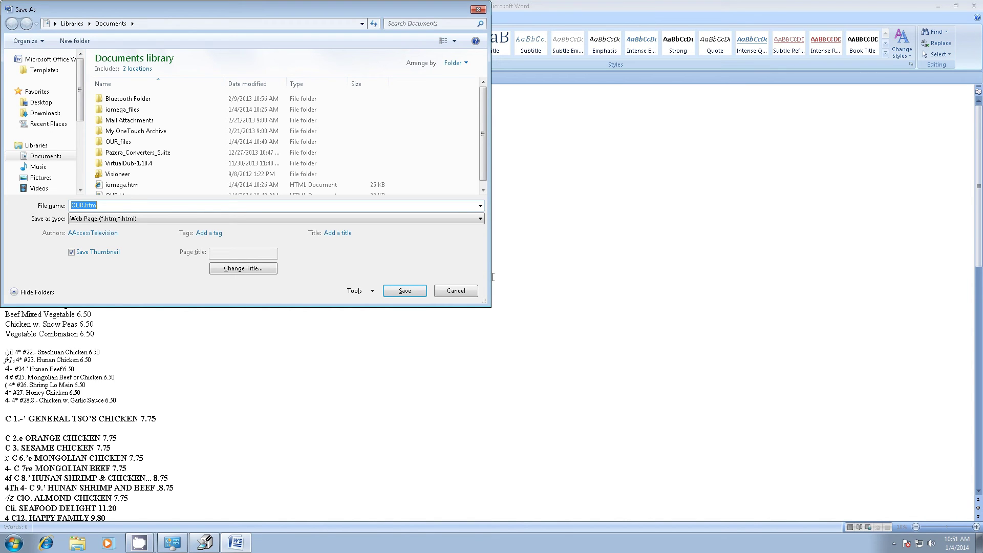
Step: Name the file Food and set its save type to Plain Text (*.txt)
key("BackSpace")
type("Food")
key("Tab")
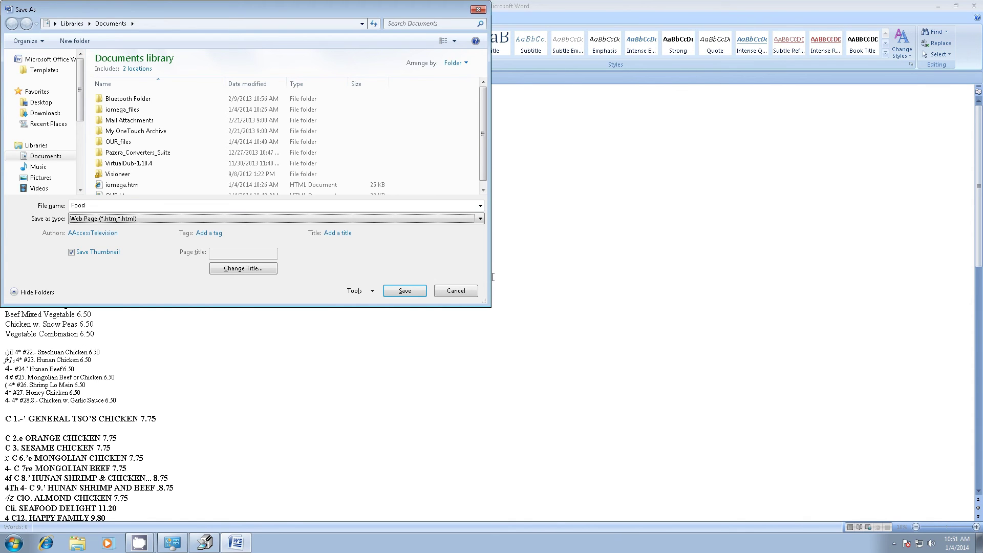
key("alt+Down")
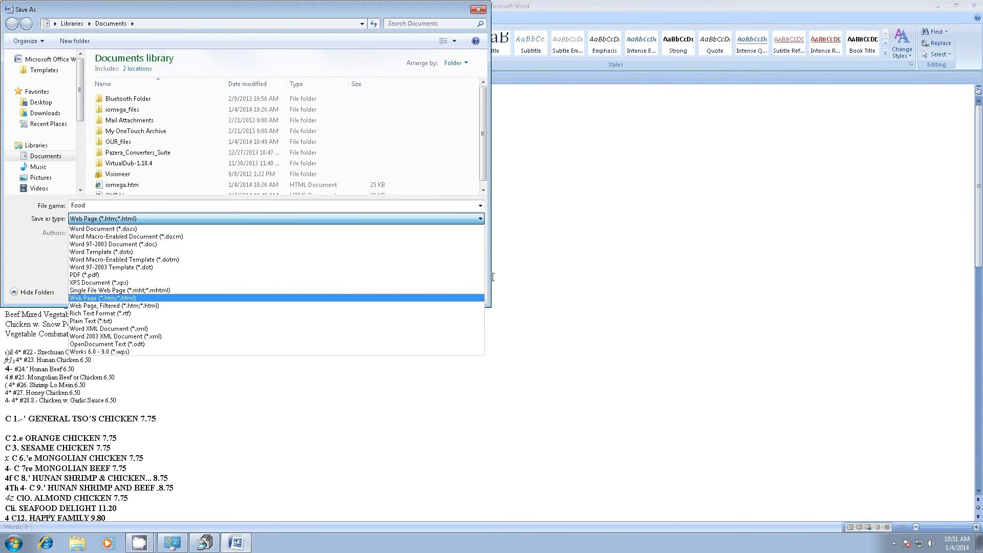
key("Down")
key("Down")
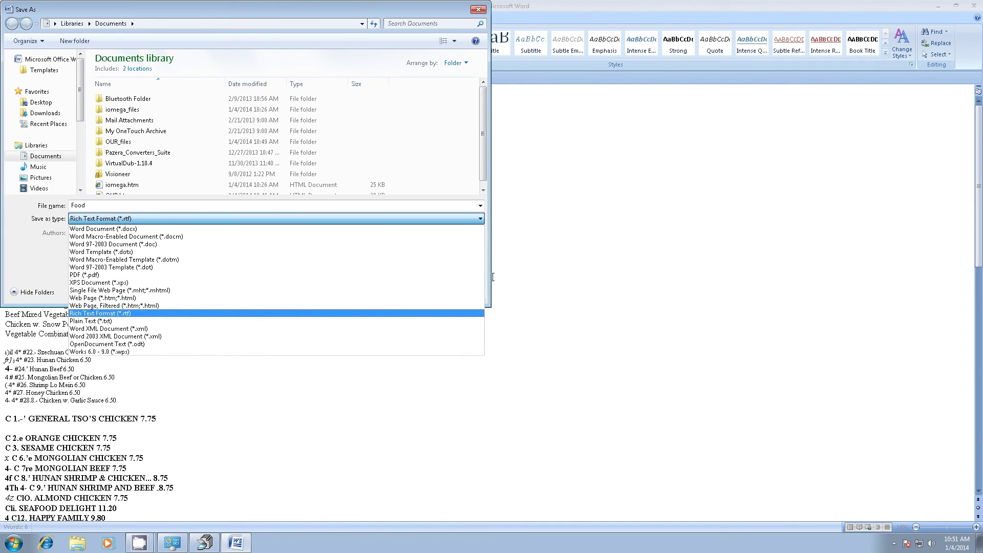
key("Down")
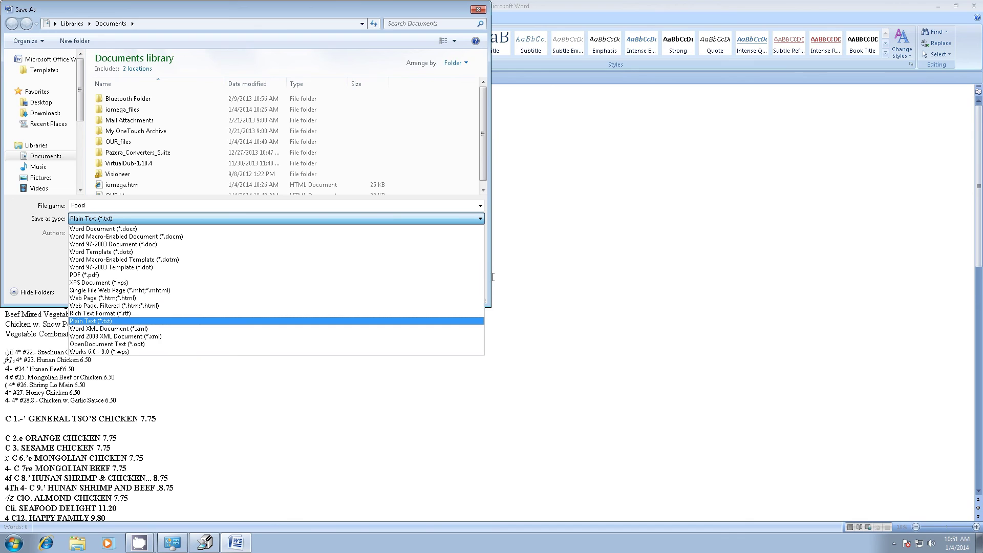
key("Return")
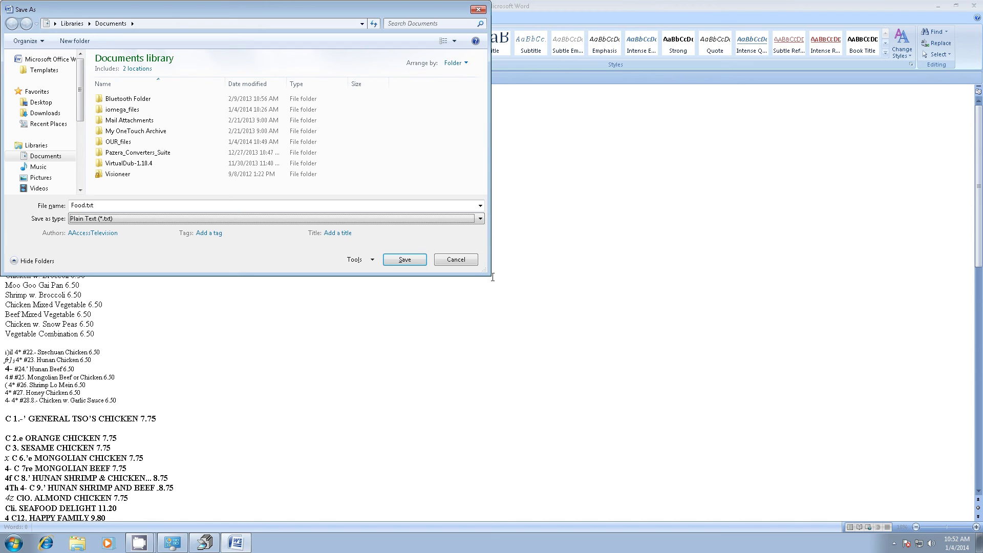
Step: Go through the remaining save options without changing them and save Food.txt in the Documents library
key("Tab")
key("Tab")
key("Tab")
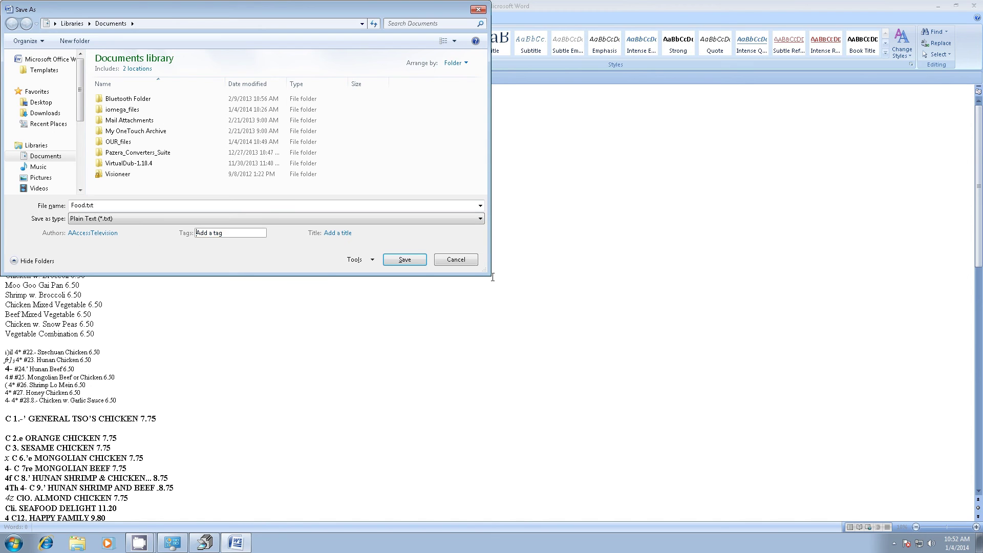
key("Tab")
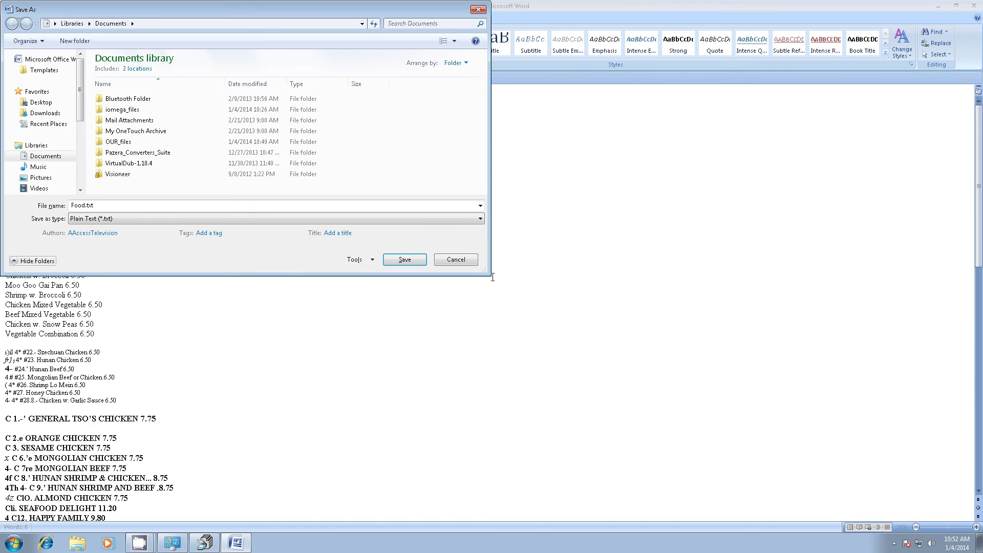
key("Tab")
key("Tab")
key("Tab")
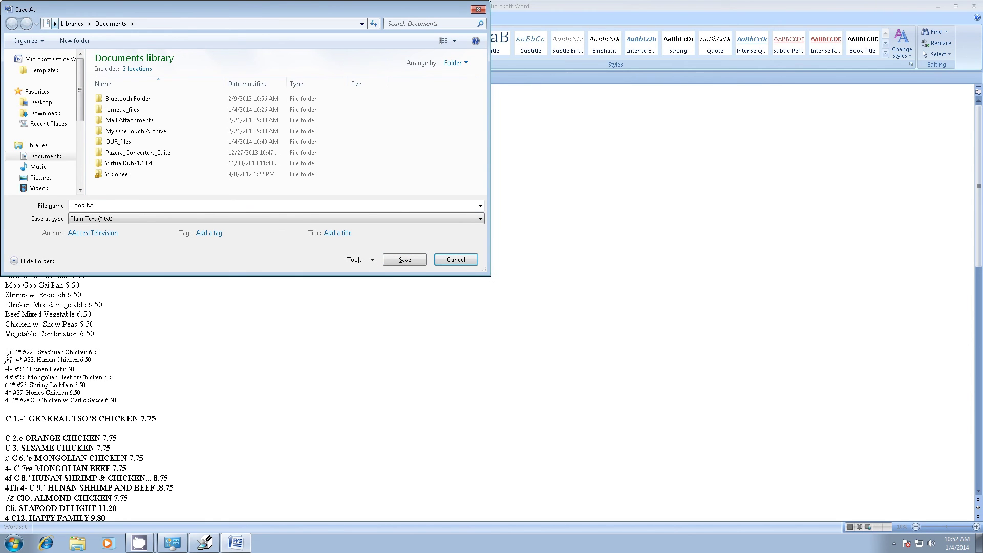
key("Tab")
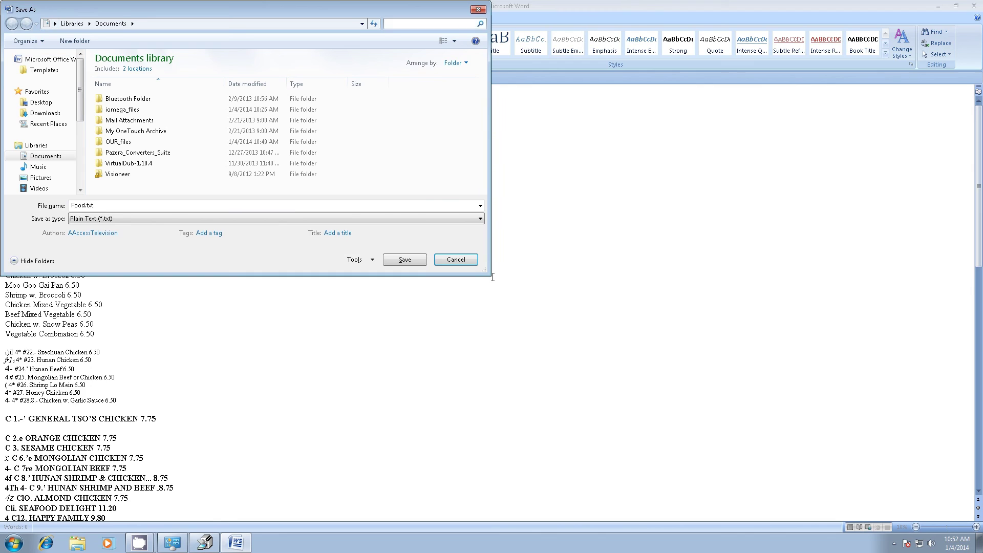
key("Tab")
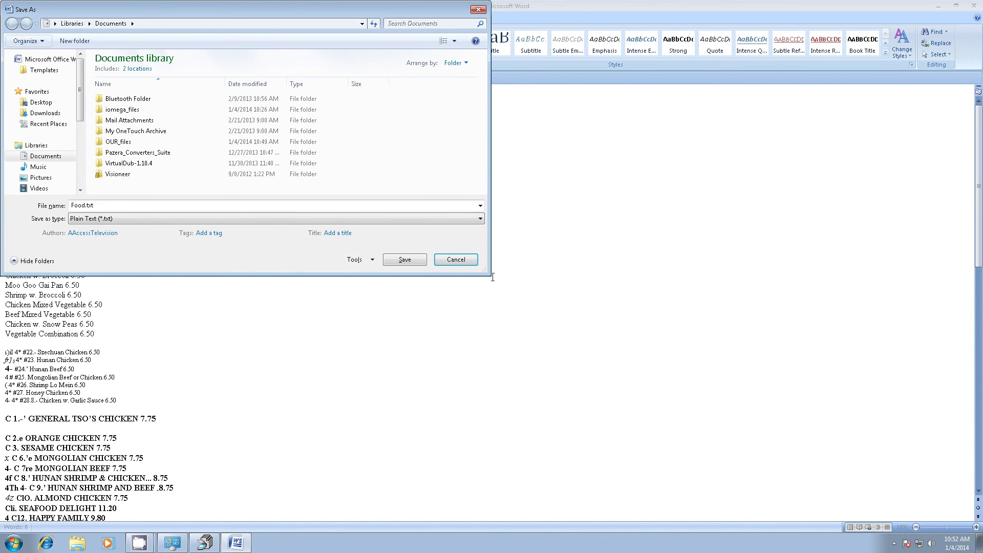
key("Tab")
key("Tab")
key("Tab")
key("Tab")
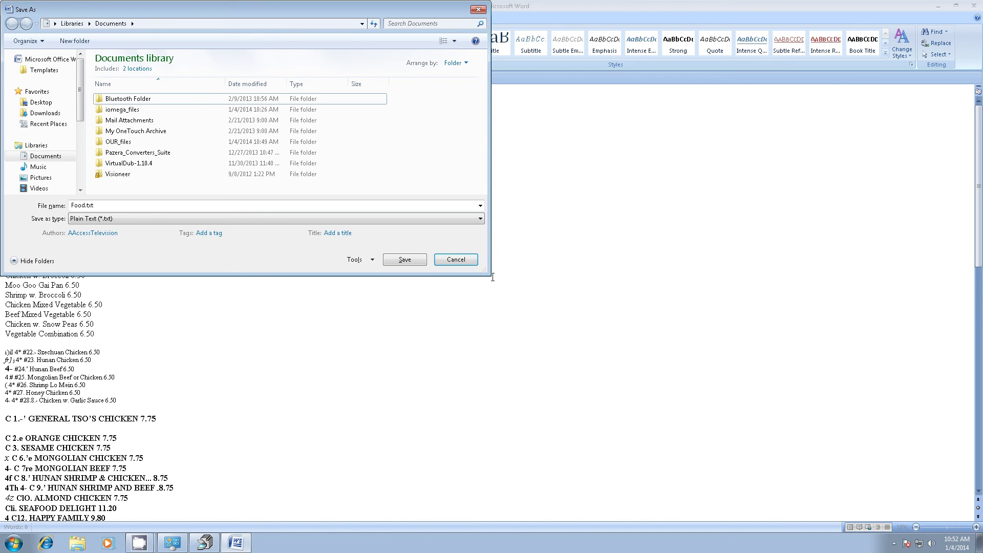
key("Tab")
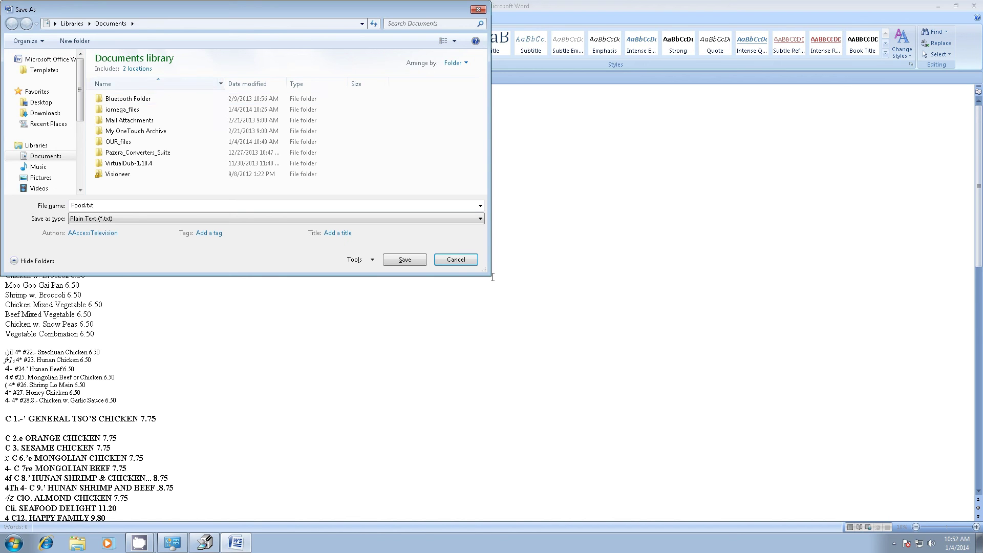
key("Tab")
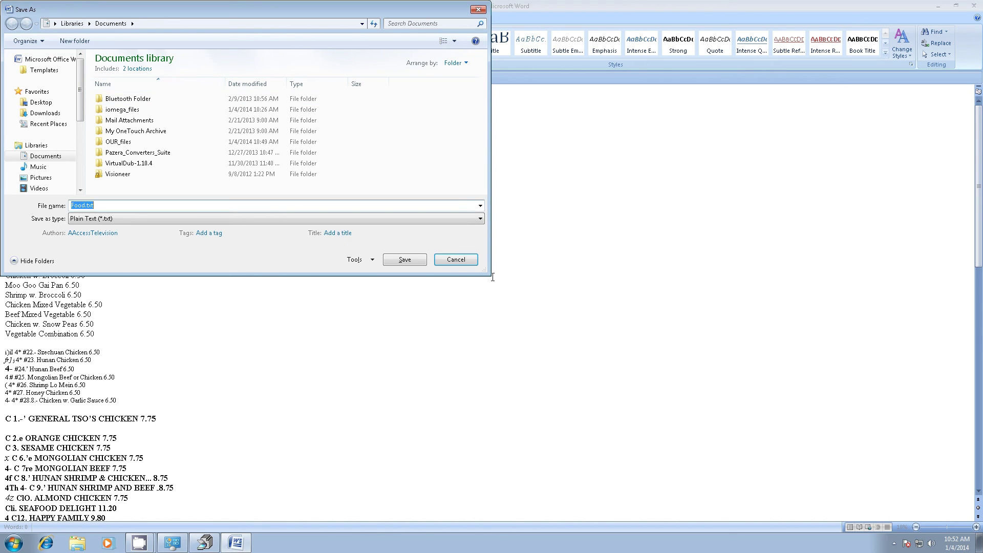
key("Tab")
key("Tab")
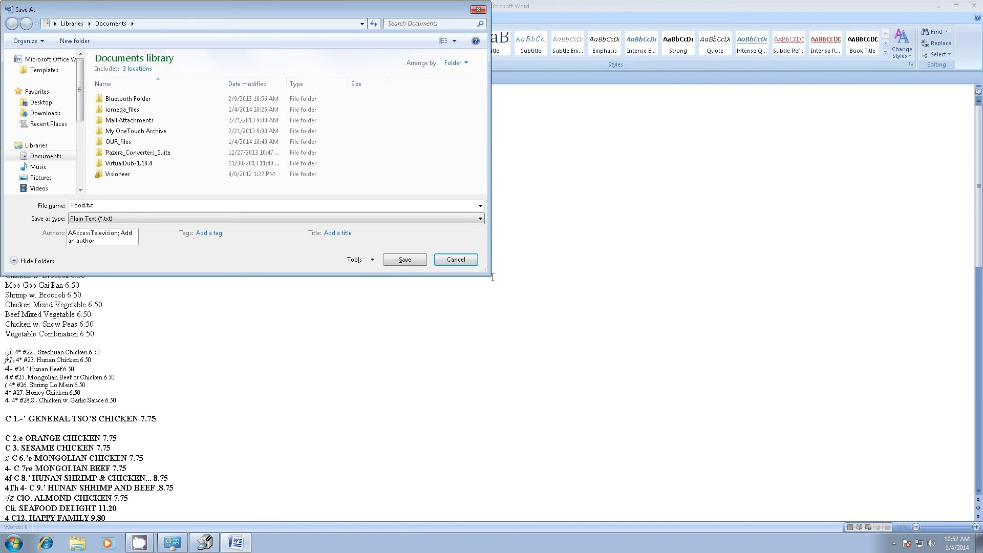
key("Tab")
key("Tab")
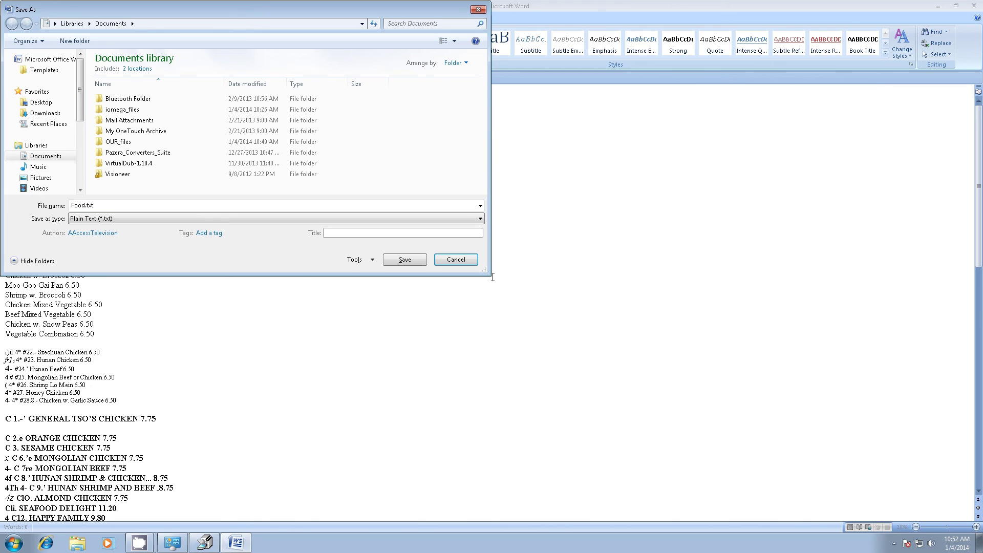
key("Tab")
key("Tab")
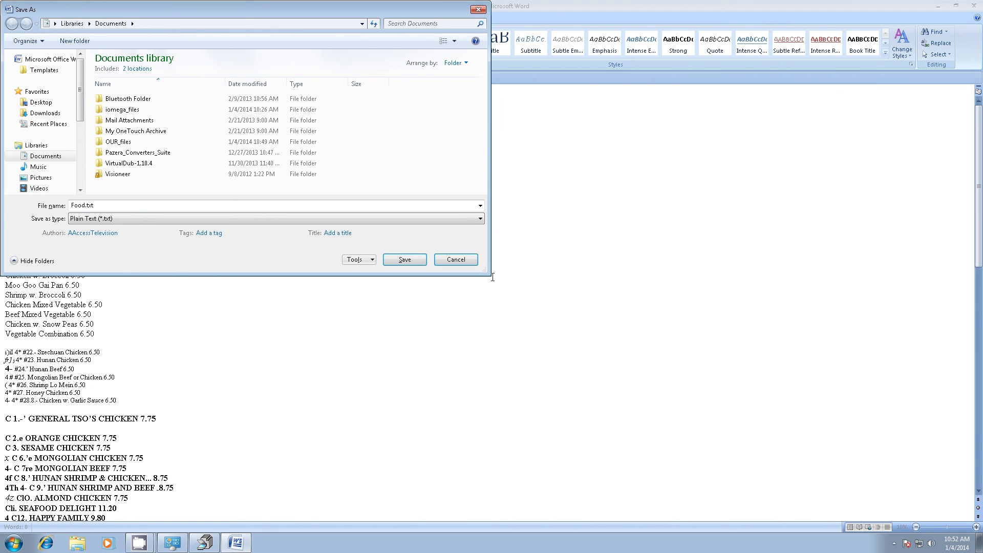
key("Tab")
key("Return")
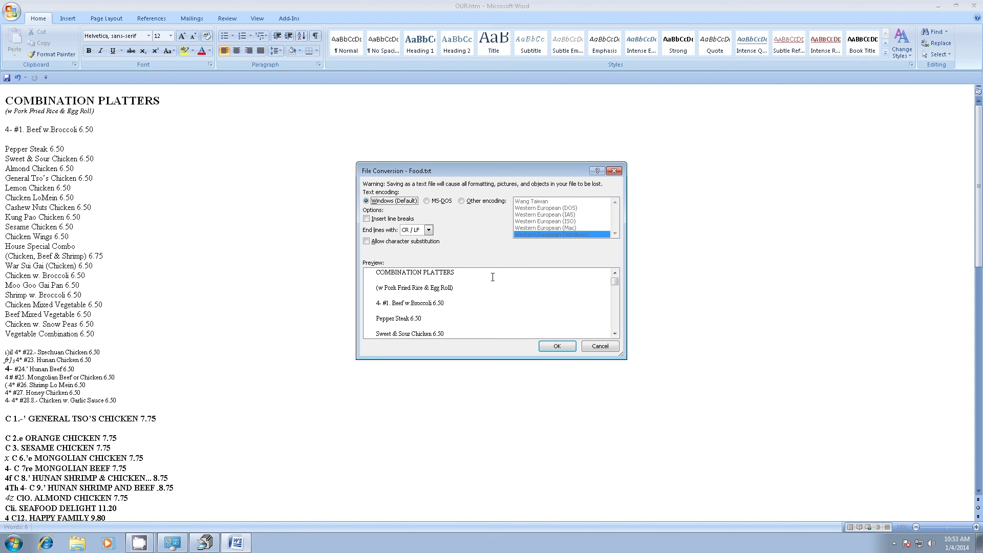
Step: Go through the text conversion options and accept Windows (Default) encoding with CR / LF line endings for Food.txt
key("Tab")
key("Tab")
key("alt+Down")
key("Tab")
key("Tab")
key("Tab")
key("Return")
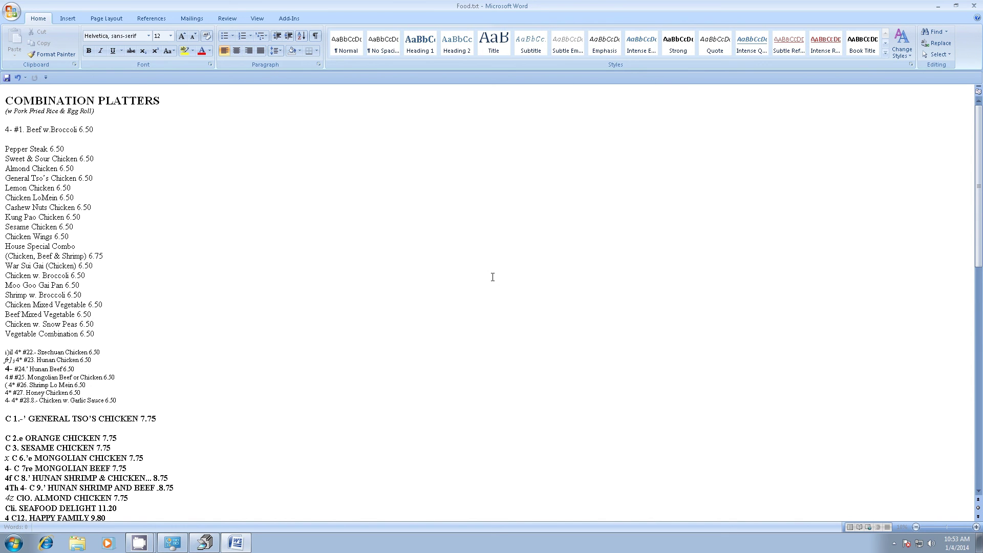
Step: Close Word and exit Microsoft Office Document Imaging without saving OUR.tif
key("alt+F4")
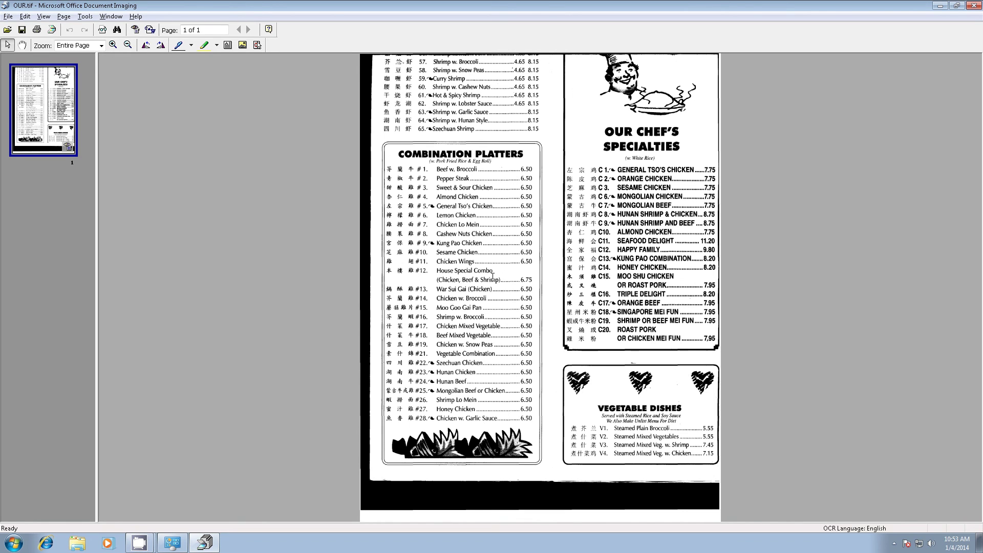
key("alt+f")
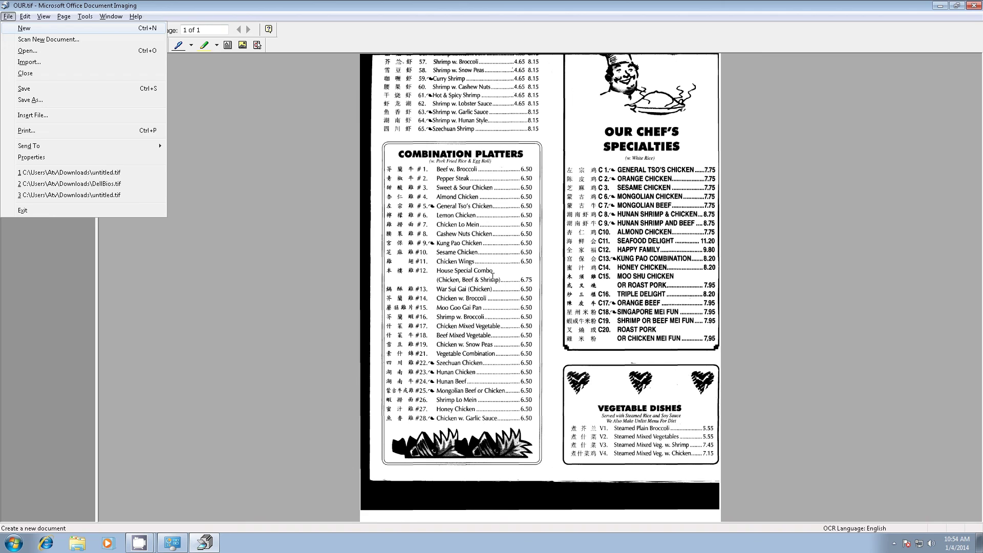
key("Return")
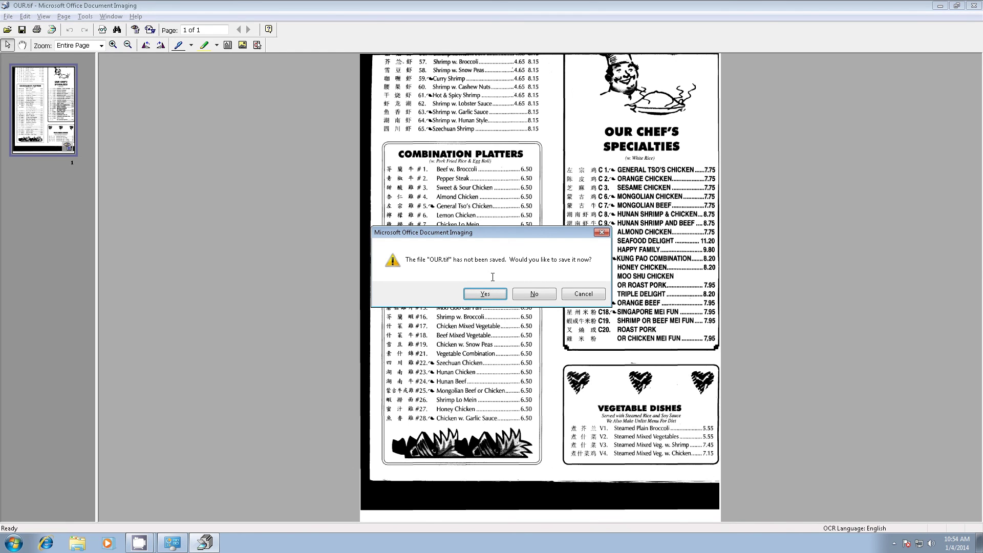
key("Tab")
key("Return")
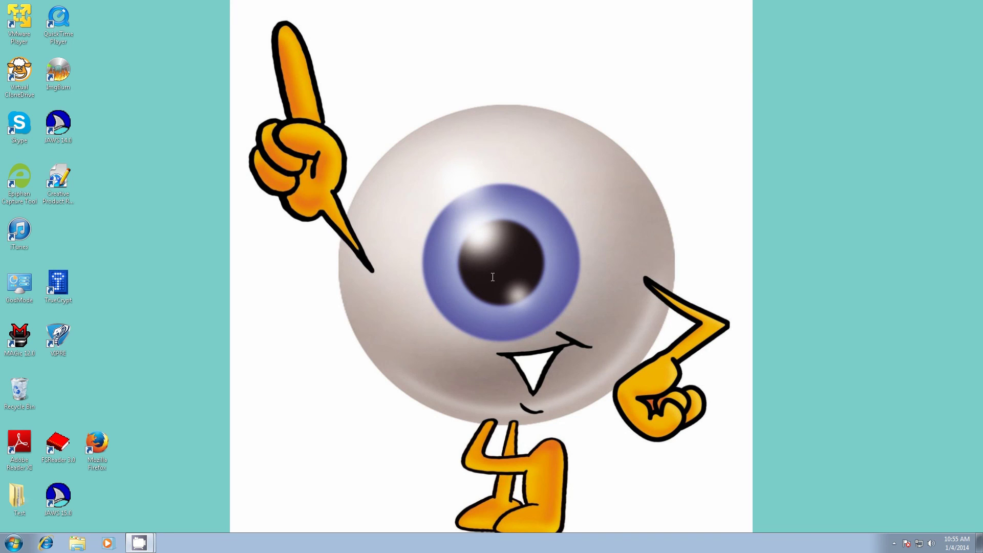
Step: Open the saved Food.txt from the Documents library in Notepad
key("super")
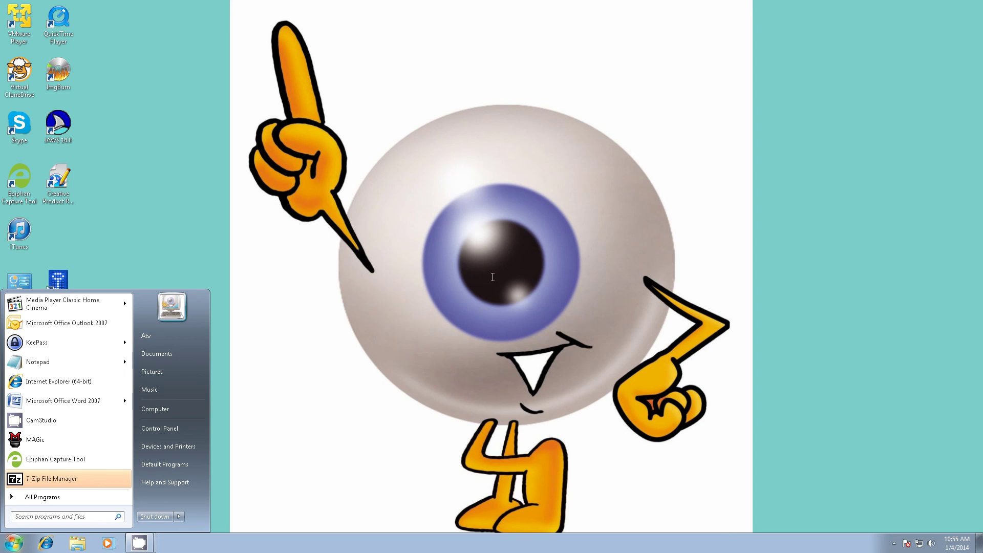
key("Tab")
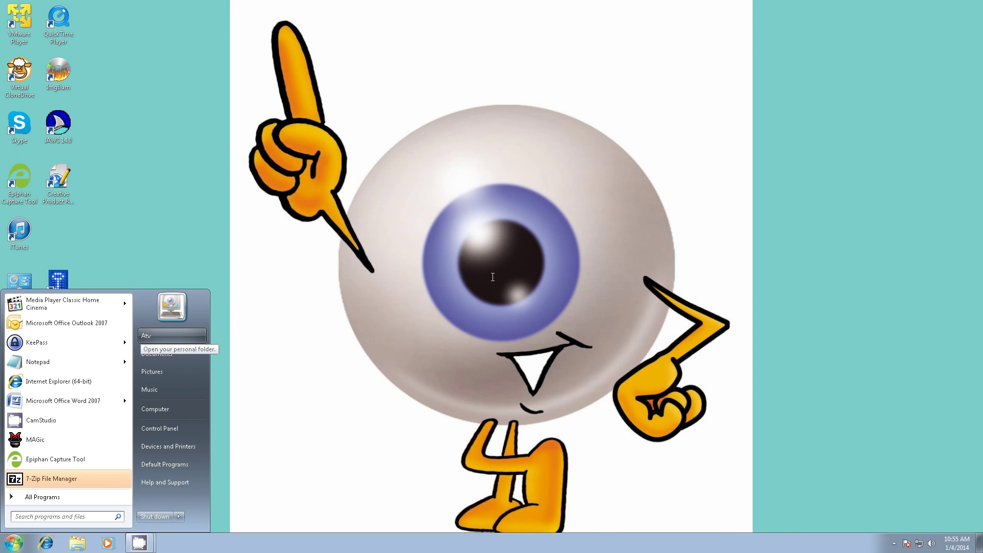
key("Down")
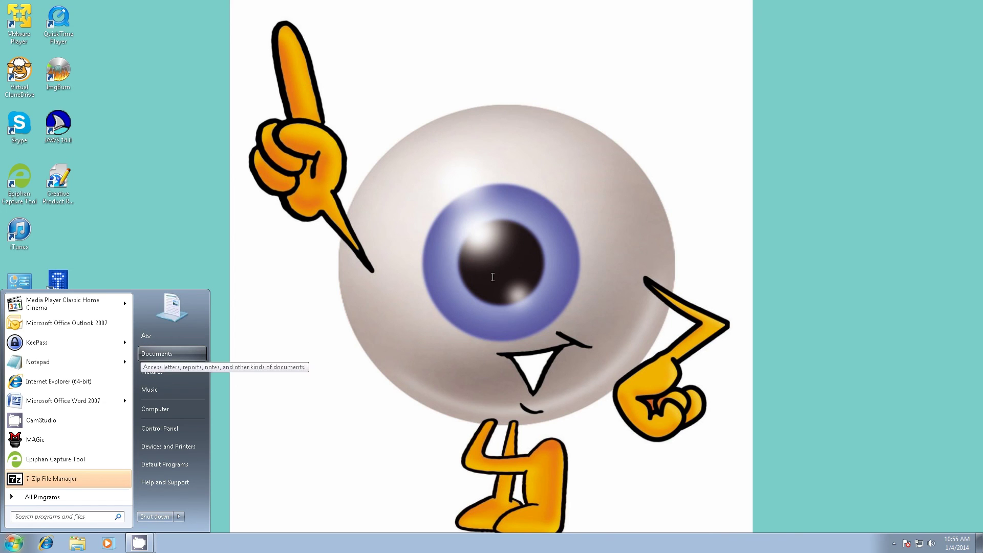
key("Return")
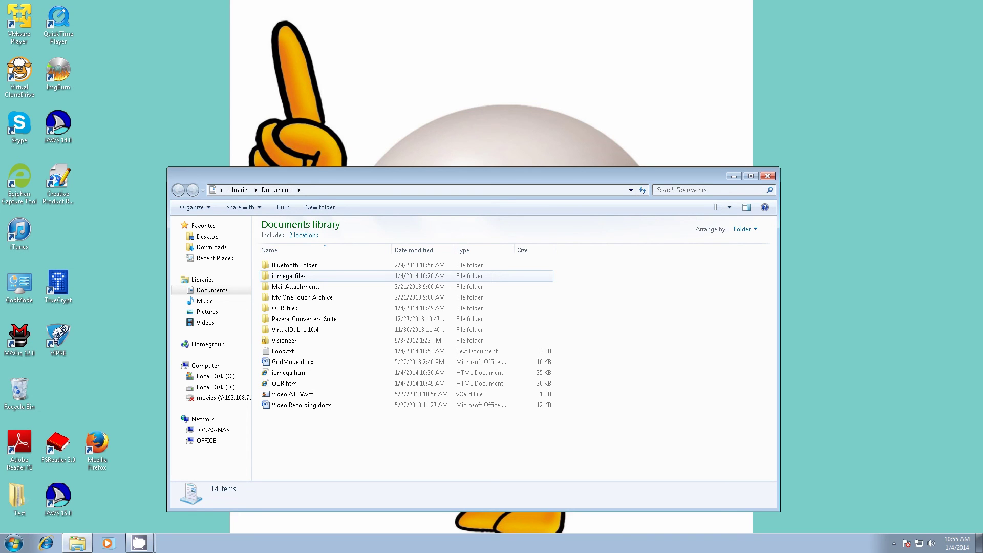
key("f")
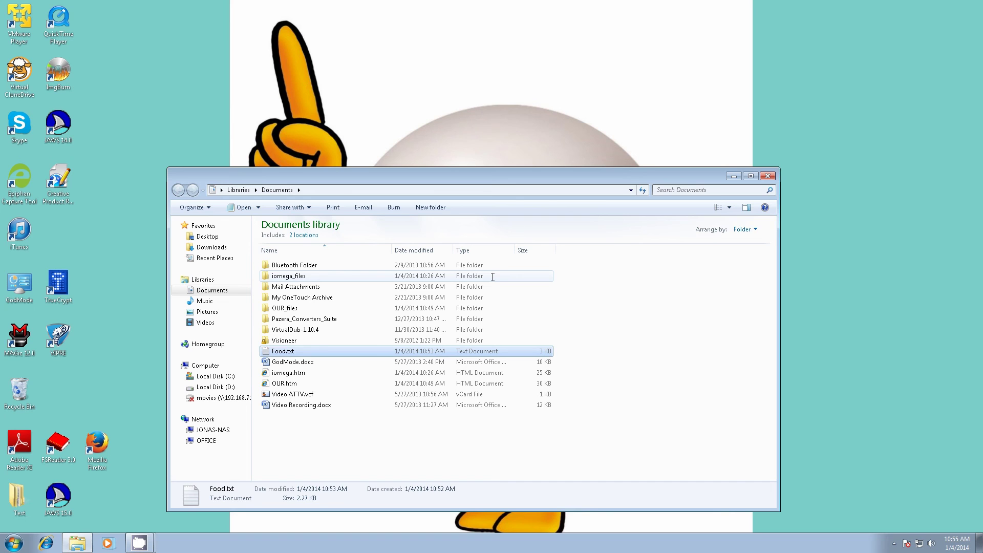
key("Return")
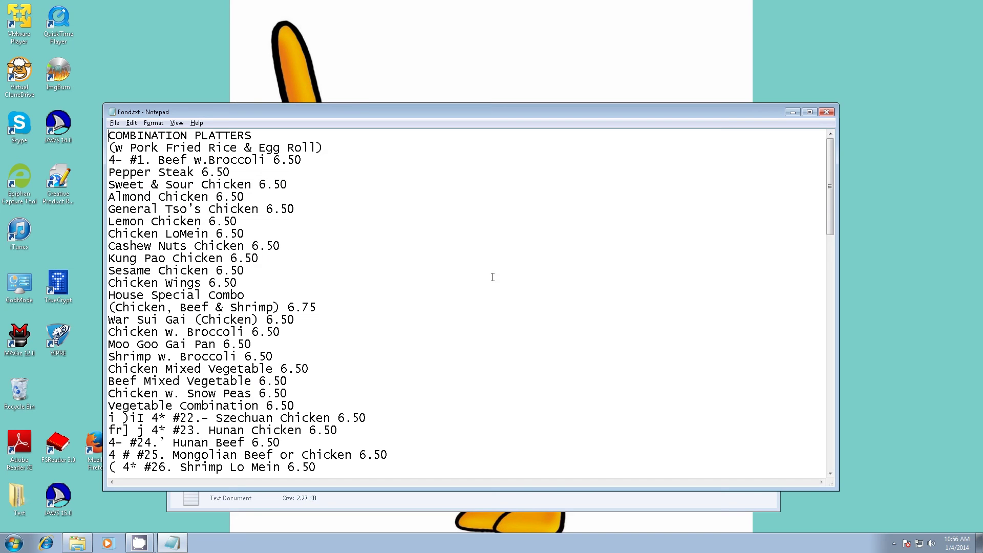
Step: Maximize the Food.txt window to read the recognized menu text, and close both Notepad and the Documents library window
key("alt+space")
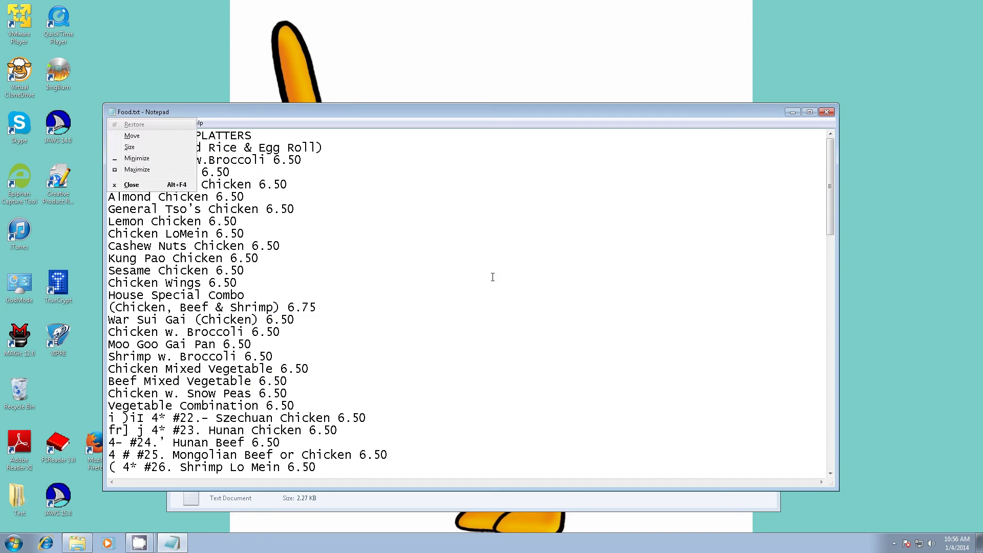
key("Up")
key("Up")
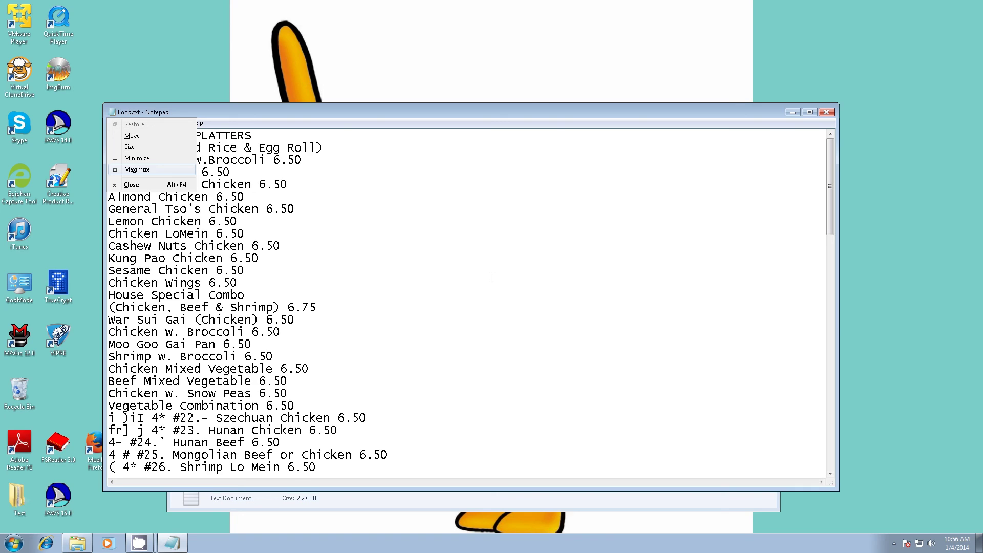
key("Return")
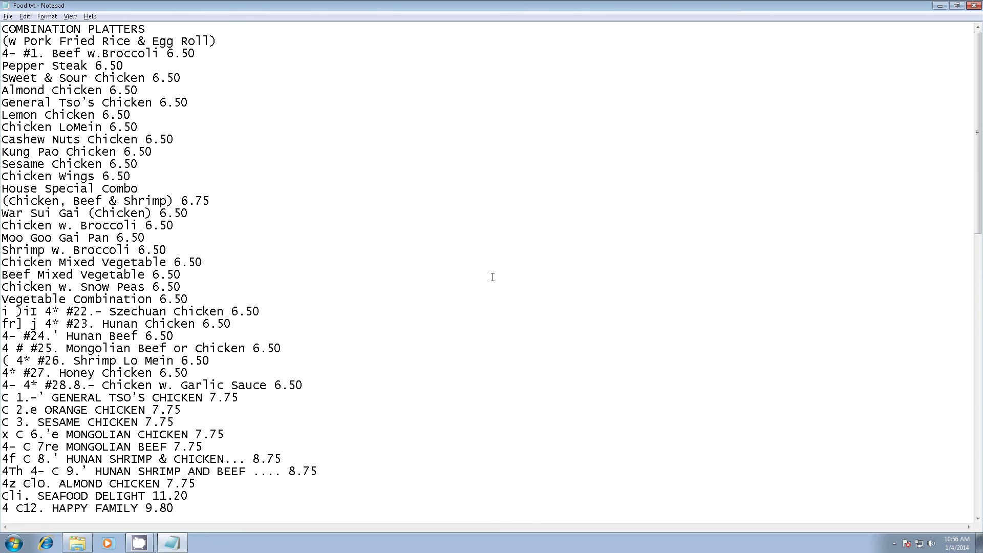
key("alt+F4")
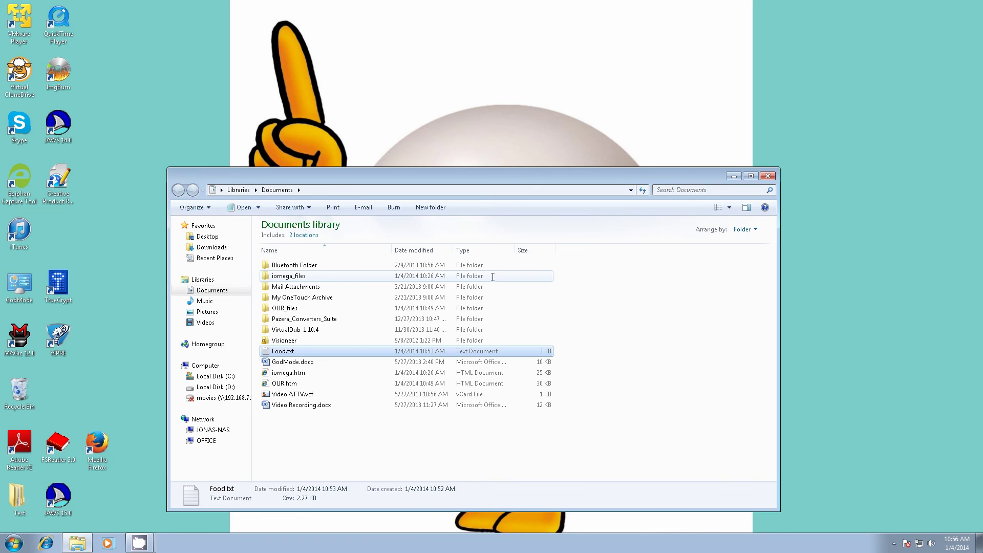
key("alt+F4")
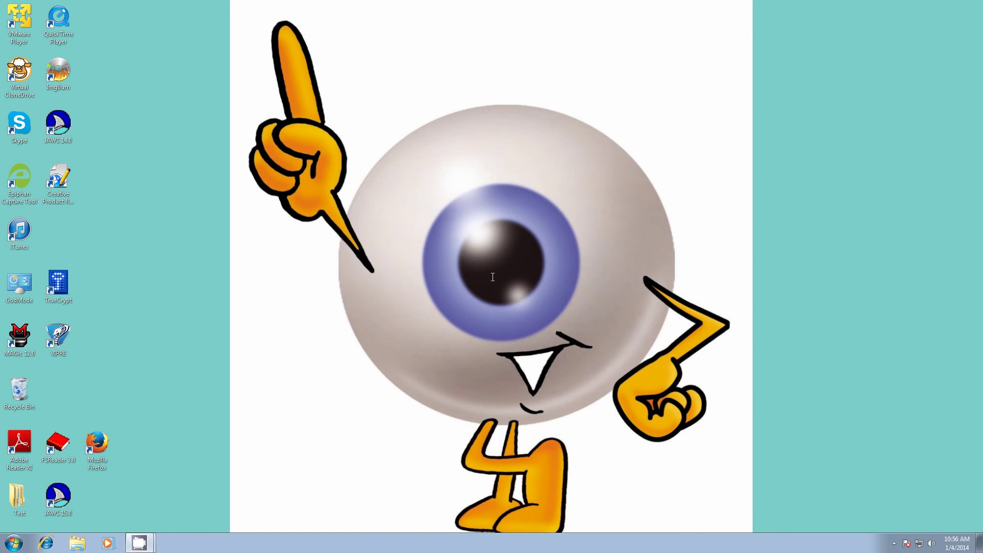